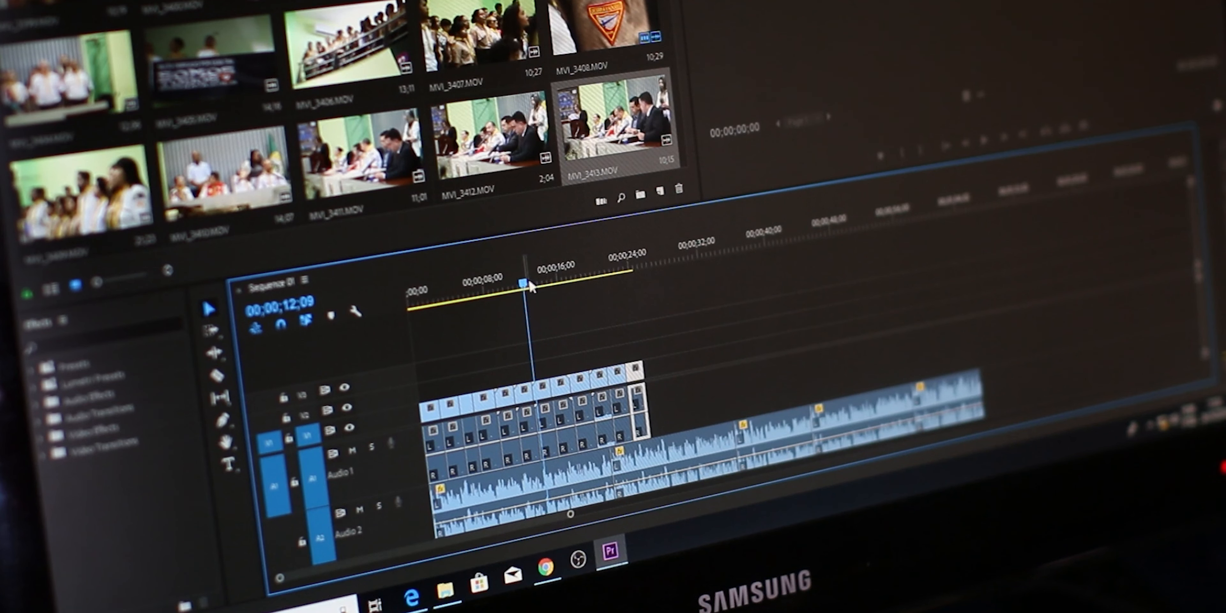
left_click_drag(524, 284, 606, 300)
key("space")
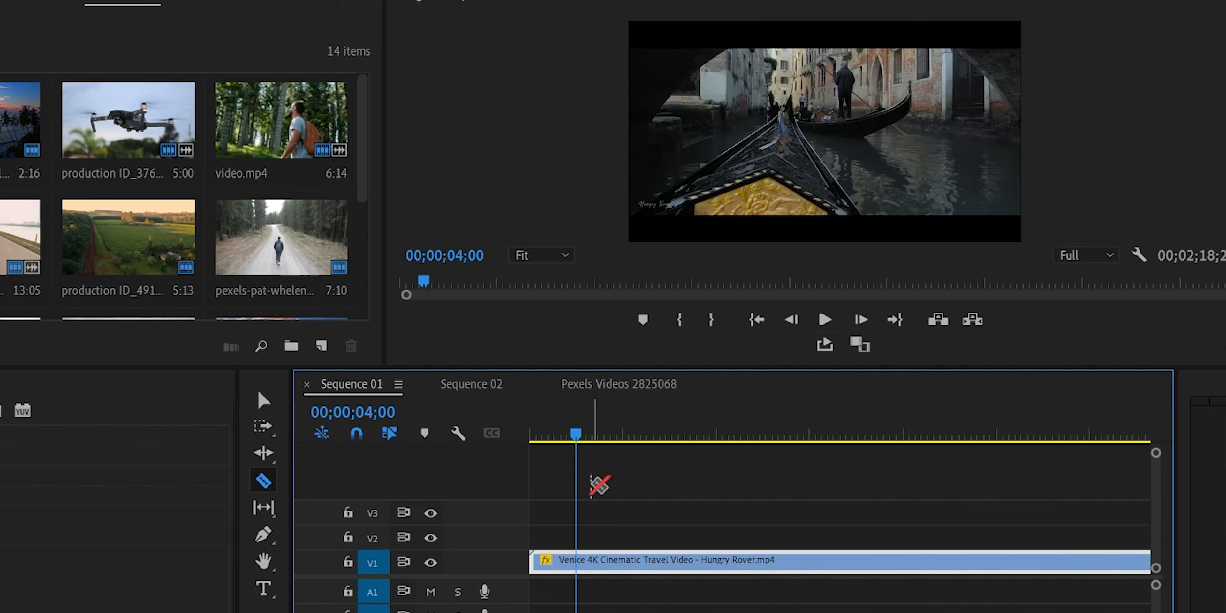
- Try cutting the Venice clip on V1 by hand with the Razor tool at several scene changes
left_click(578, 562)
left_click(640, 439)
left_click_drag(641, 438, 695, 434)
left_click(627, 561)
left_click(658, 436)
left_click(646, 562)
left_click(681, 435)
left_click(672, 562)
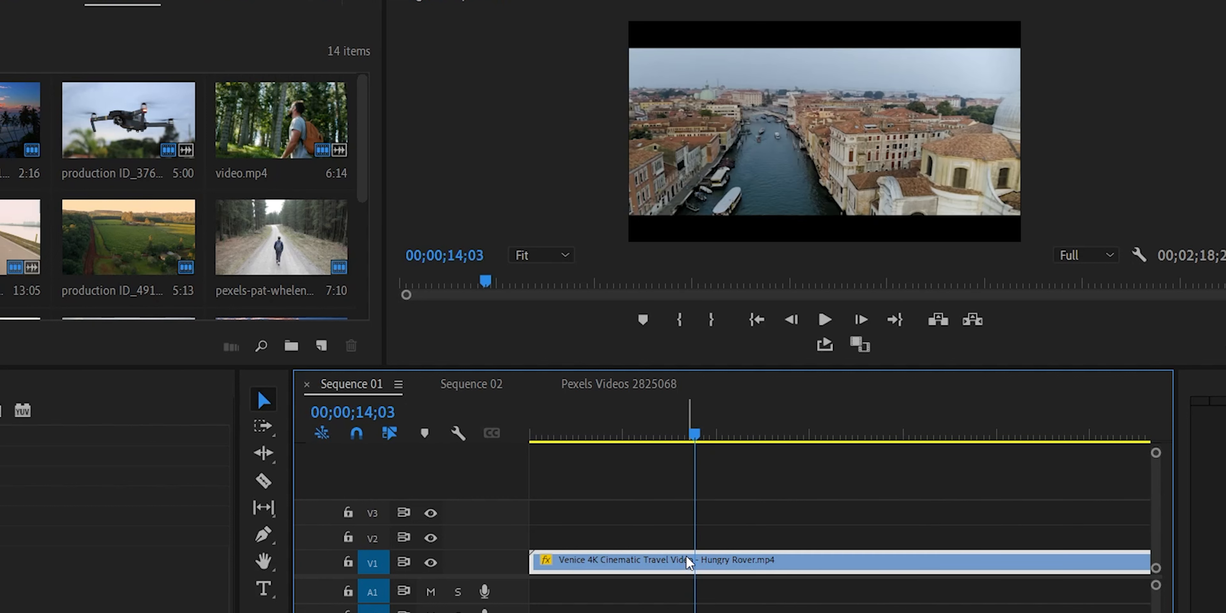
- Run Scene Edit Detection on the Venice clip, applying a cut and creating a bin of subclips from each detected cut point
right_click(687, 558)
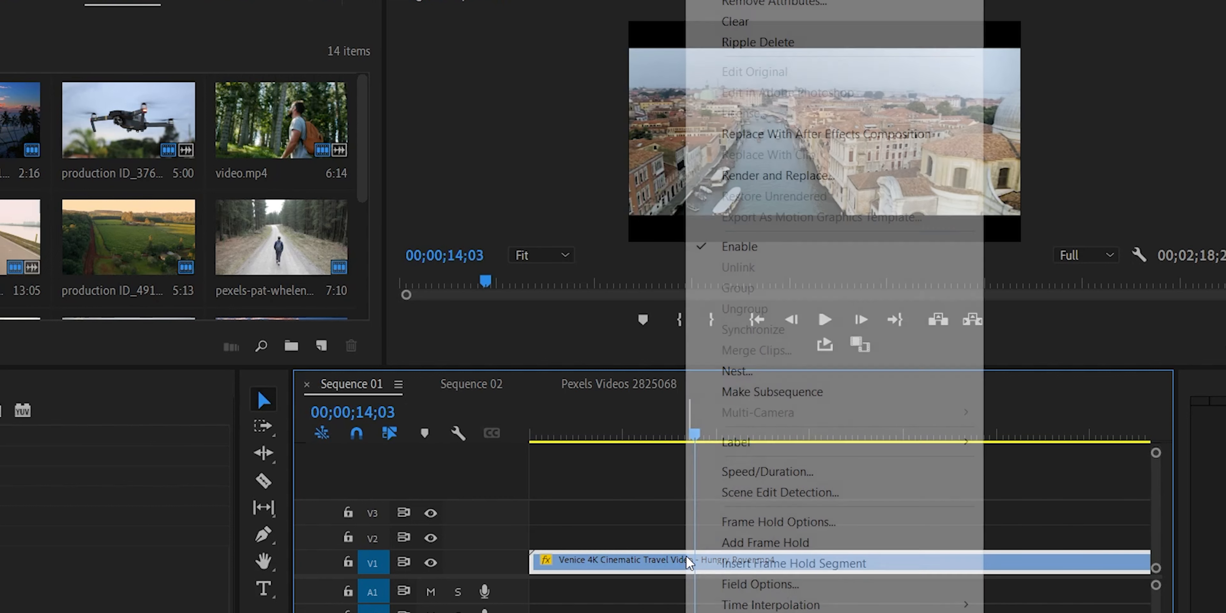
left_click(736, 493)
left_click_drag(527, 223, 721, 208)
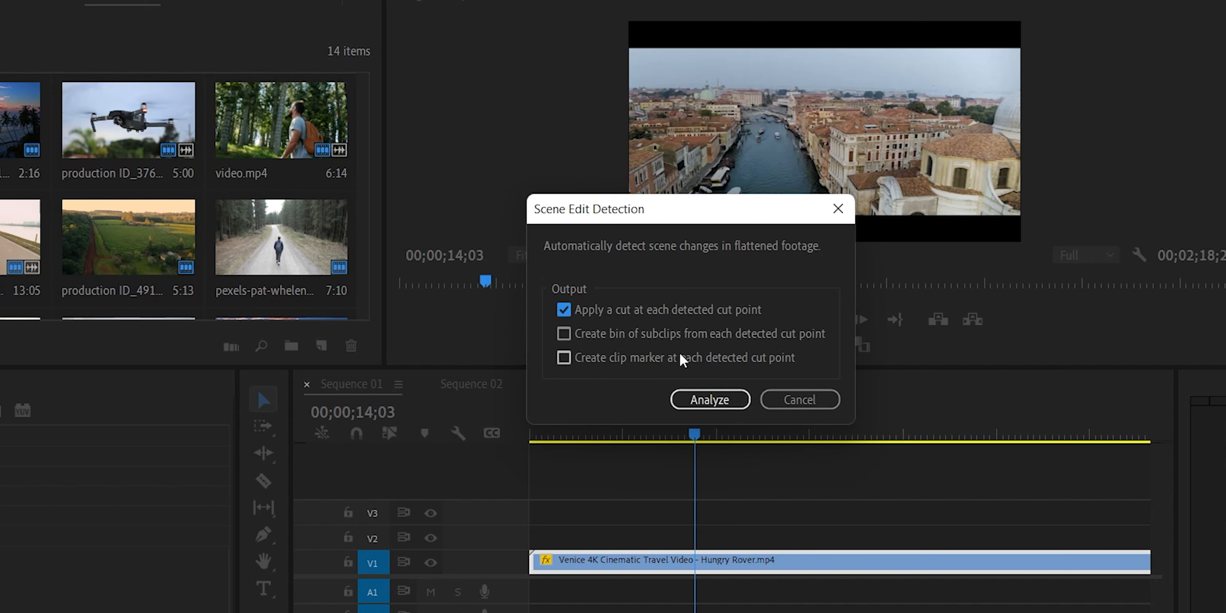
left_click(662, 334)
left_click(710, 400)
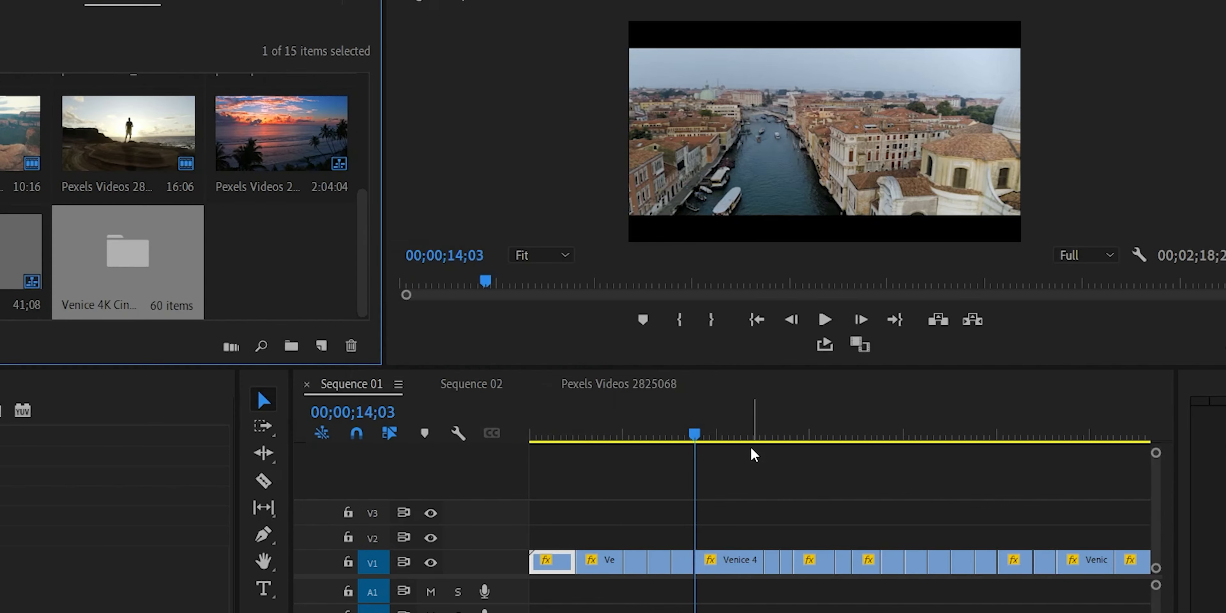
- Play Sequence 01 from near the beginning to check the detected cuts against the scene changes
mouse_move(571, 410)
left_mouse_down()
mouse_move(657, 410)
mouse_move(565, 407)
left_mouse_up()
key("space")
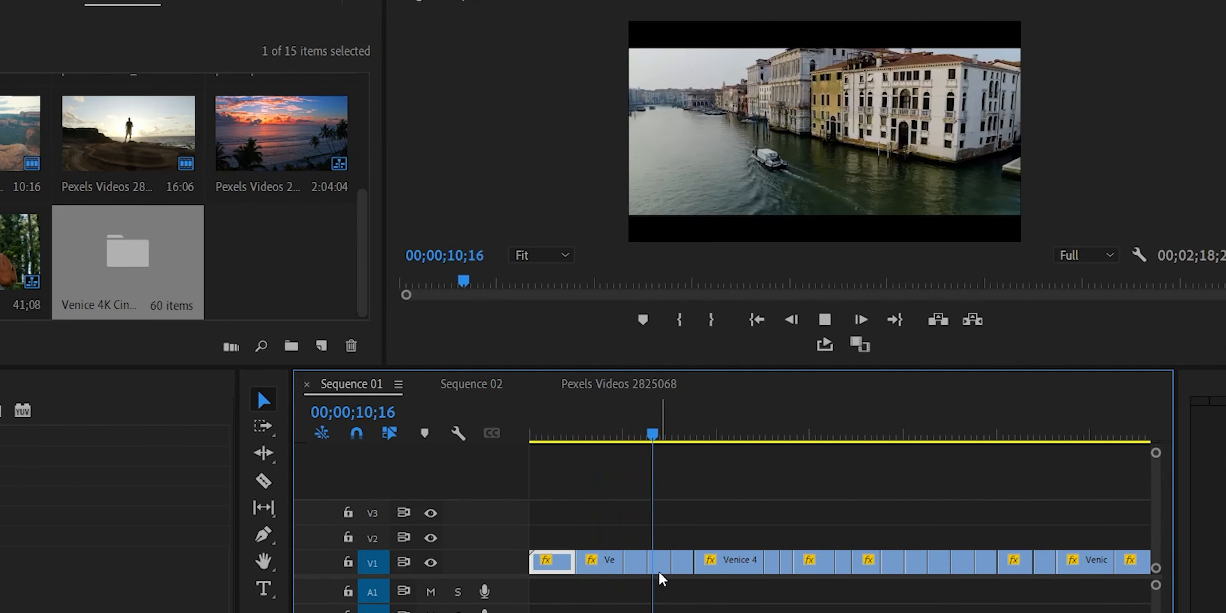
left_click(671, 427)
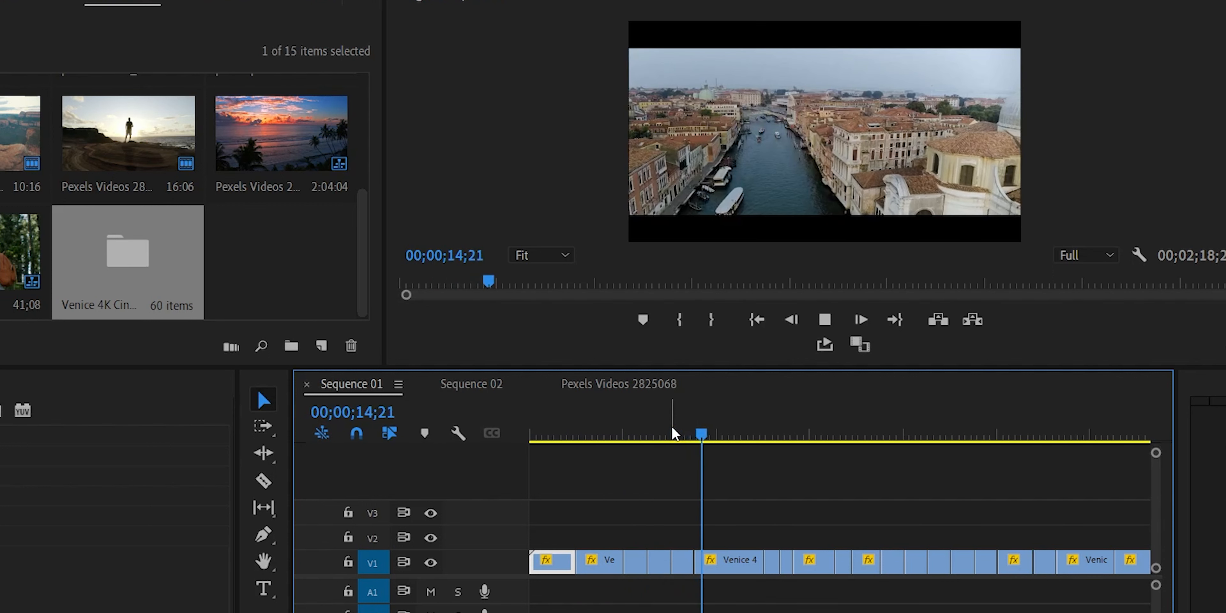
key("space")
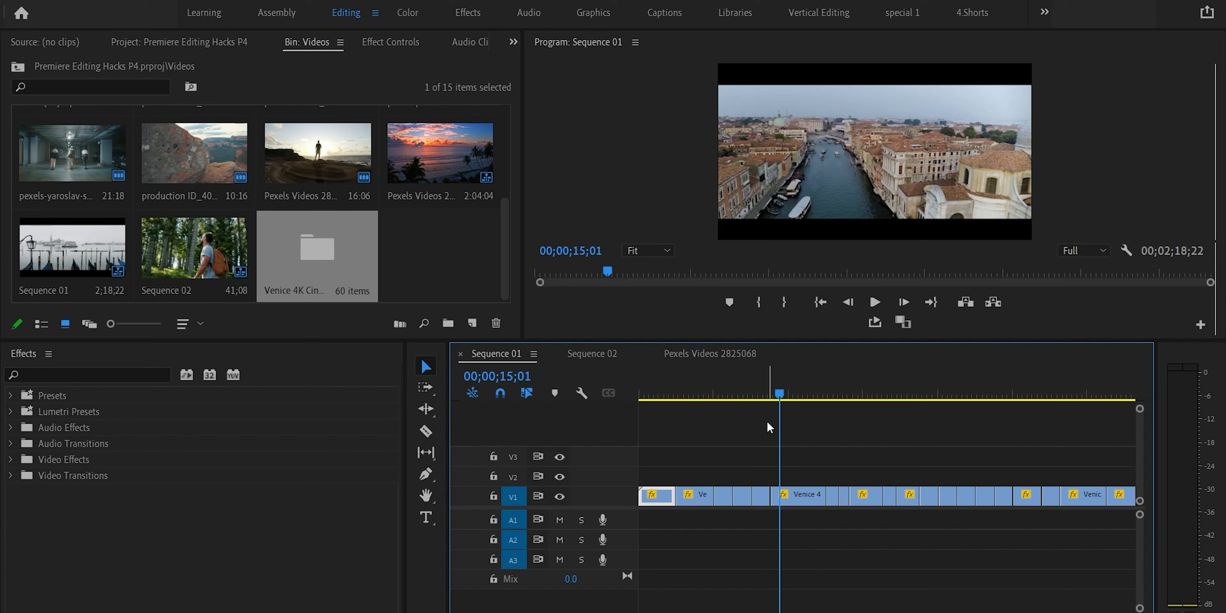
- Open the Venice scene detection bin and look through its subclips in an enlarged view
double_click(348, 245)
left_click_drag(507, 120, 506, 211)
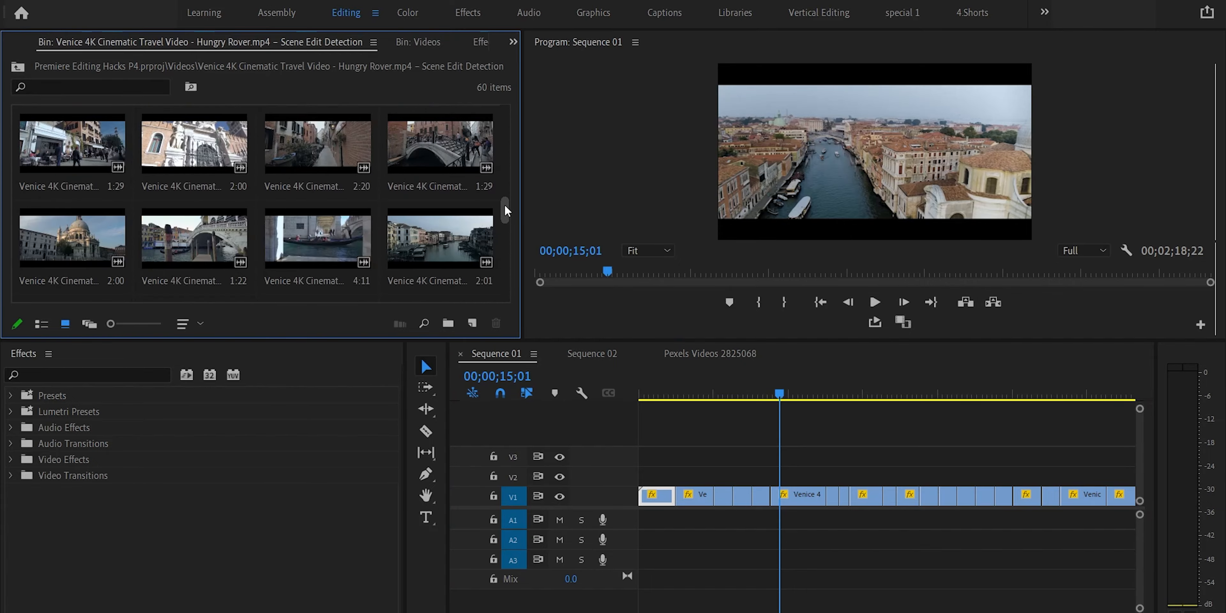
key("grave")
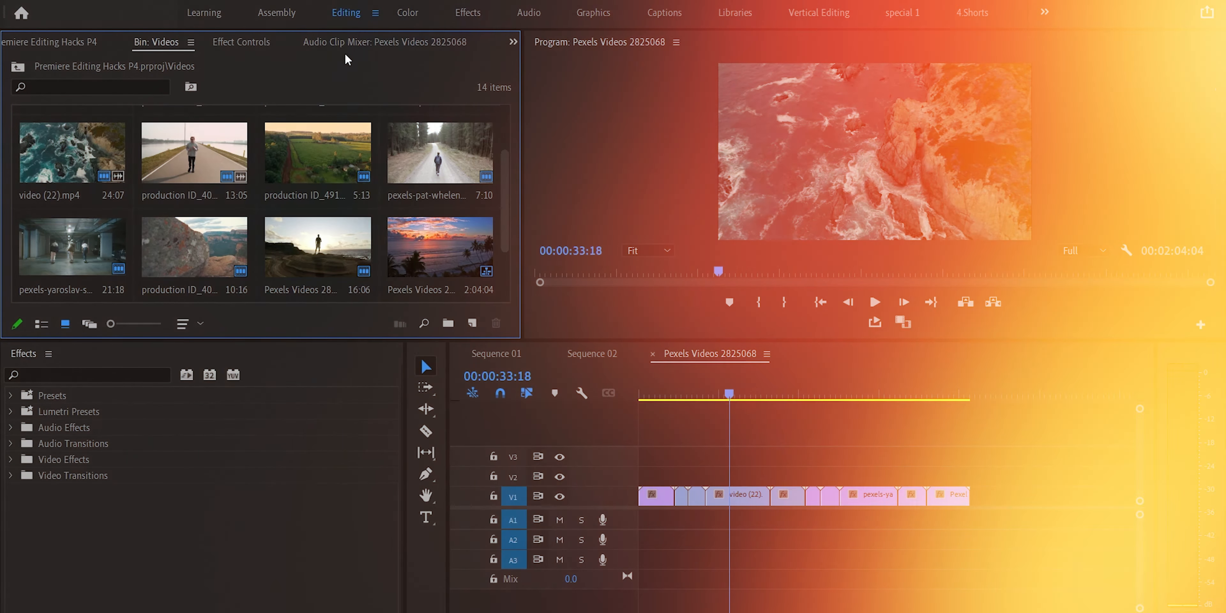
- Maximize the Videos bin and set the currently previewed frame as the poster frame of video.mp4
key("grave")
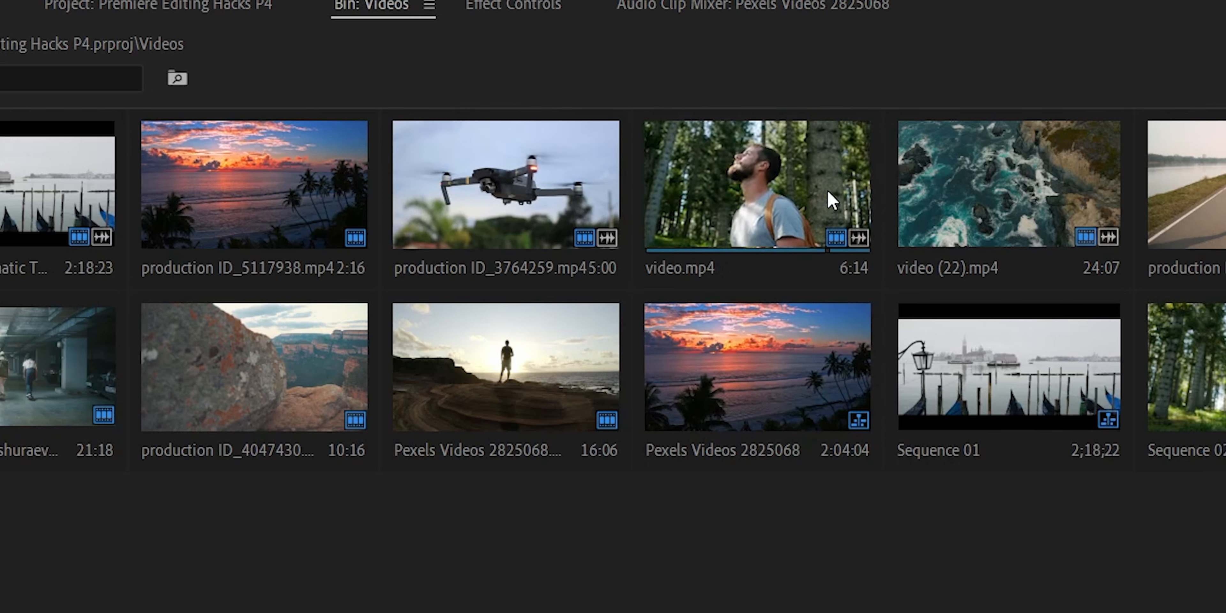
key("shift+p")
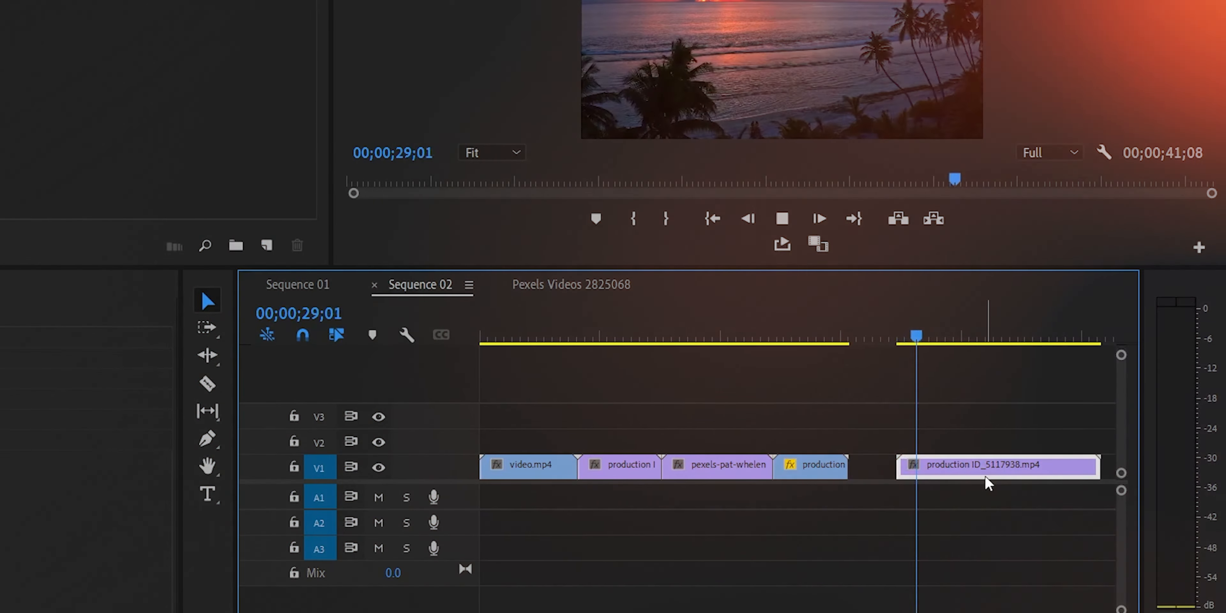
- Split the separate production ID_5117938.mp4 clip in Sequence 02 into five pieces, with the first cut at 00;00;30;12 and the last at 00;00;38;18
key("space")
key("ctrl+k")
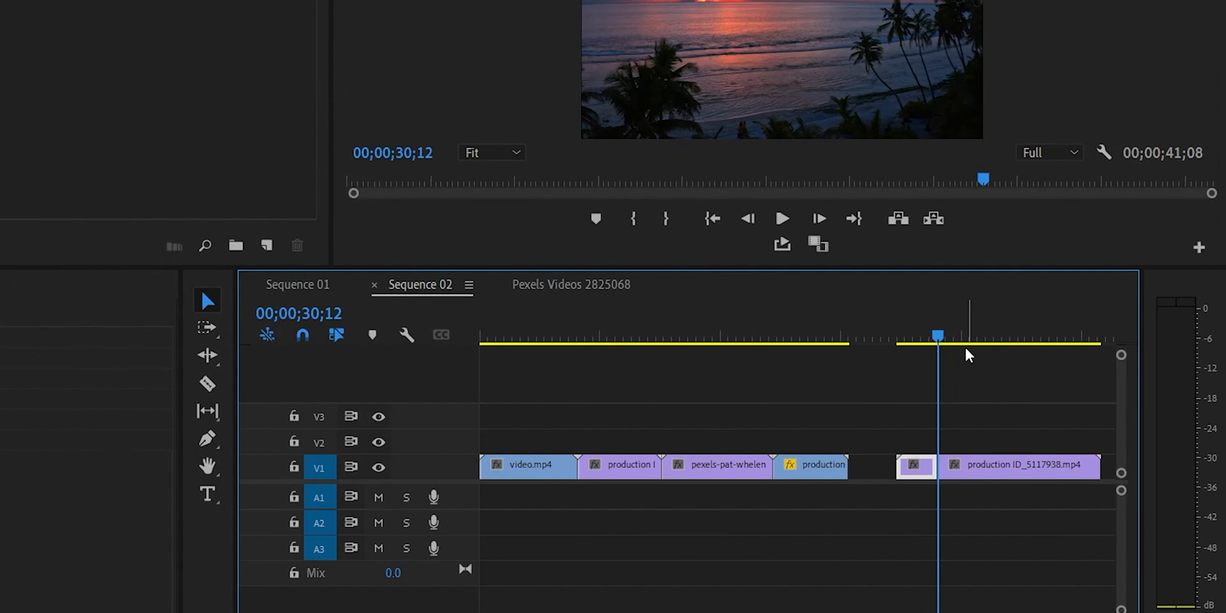
left_click_drag(971, 339, 1061, 341)
key("ctrl+k")
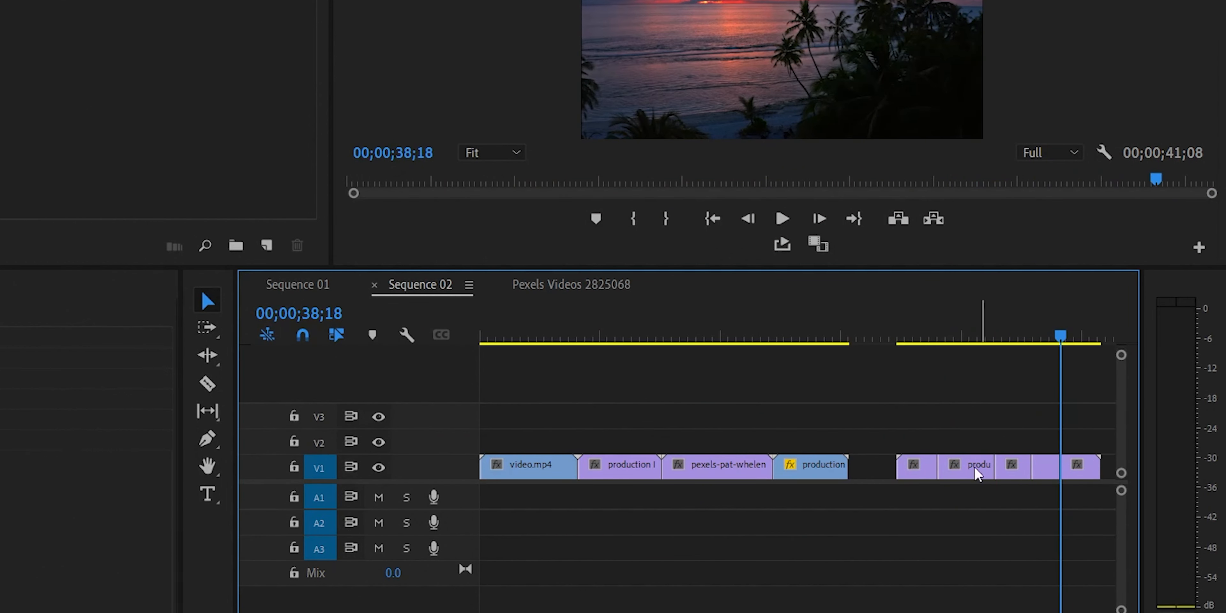
- Insert the split sunset pieces among the other V1 clips of Sequence 02 and return the playhead to the start
left_click_drag(960, 467, 594, 467)
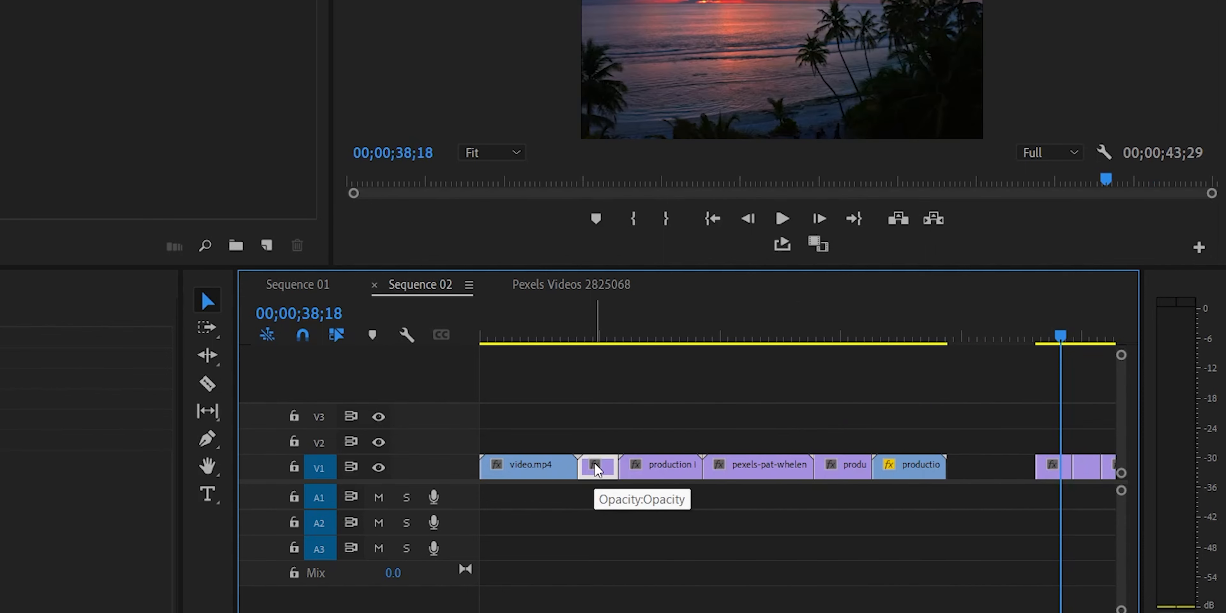
left_click_drag(1081, 468, 1003, 474)
left_click_drag(1059, 337, 469, 342)
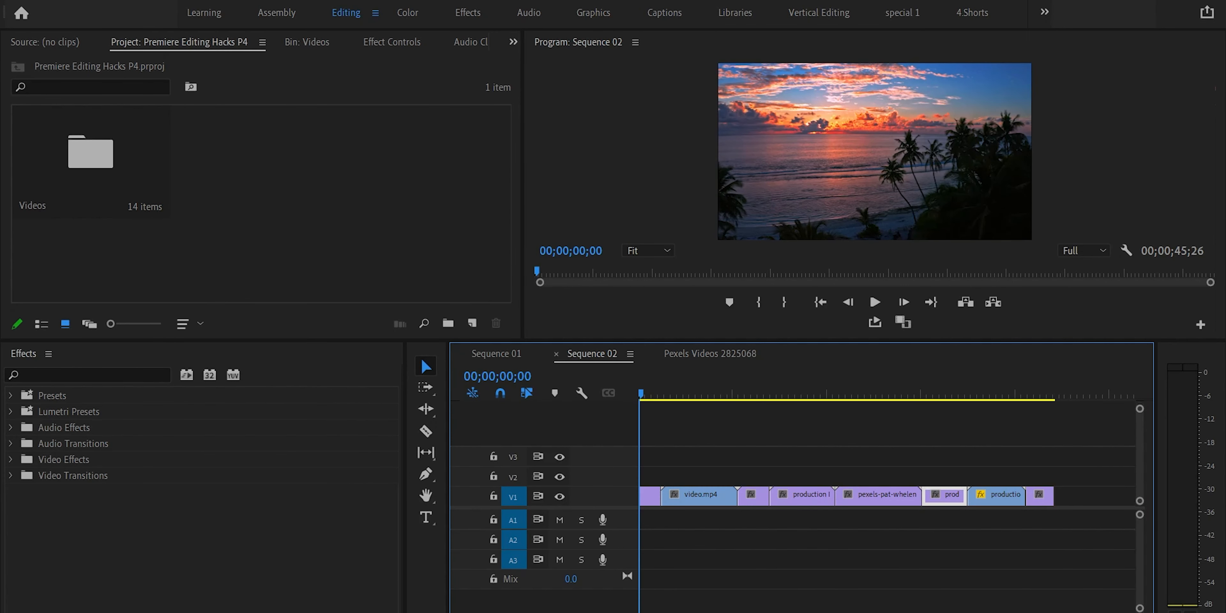
- In the Color workspace, set the Lumetri Color temperature to 91.2 on the source of production ID_5117938.mp4 and scrub through its pieces
left_click(408, 13)
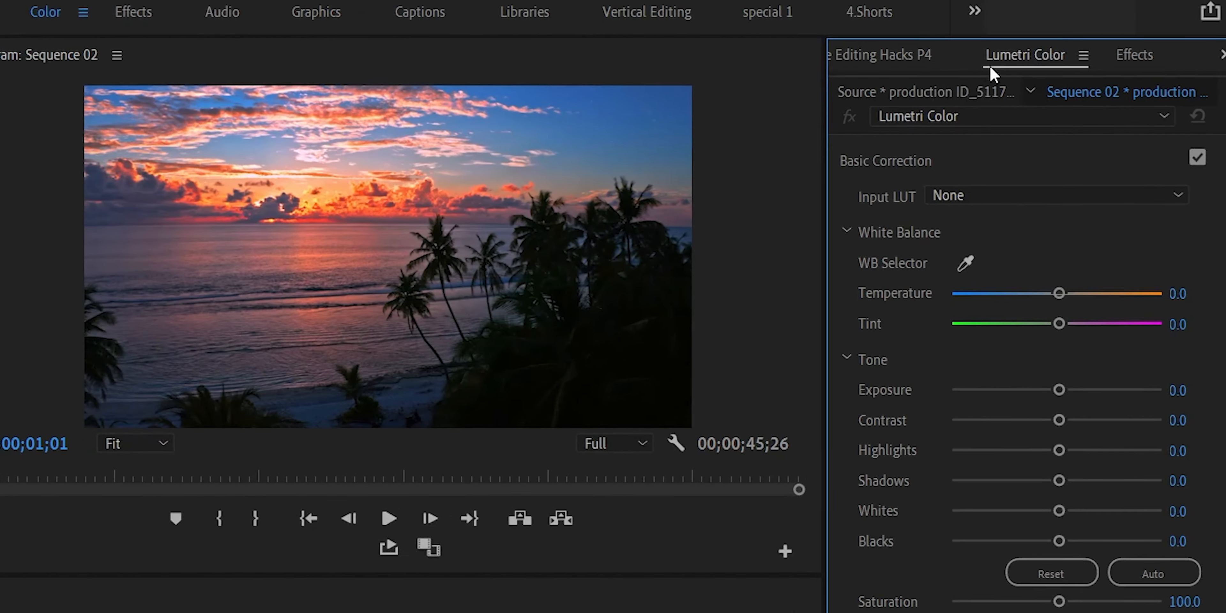
left_click(1081, 45)
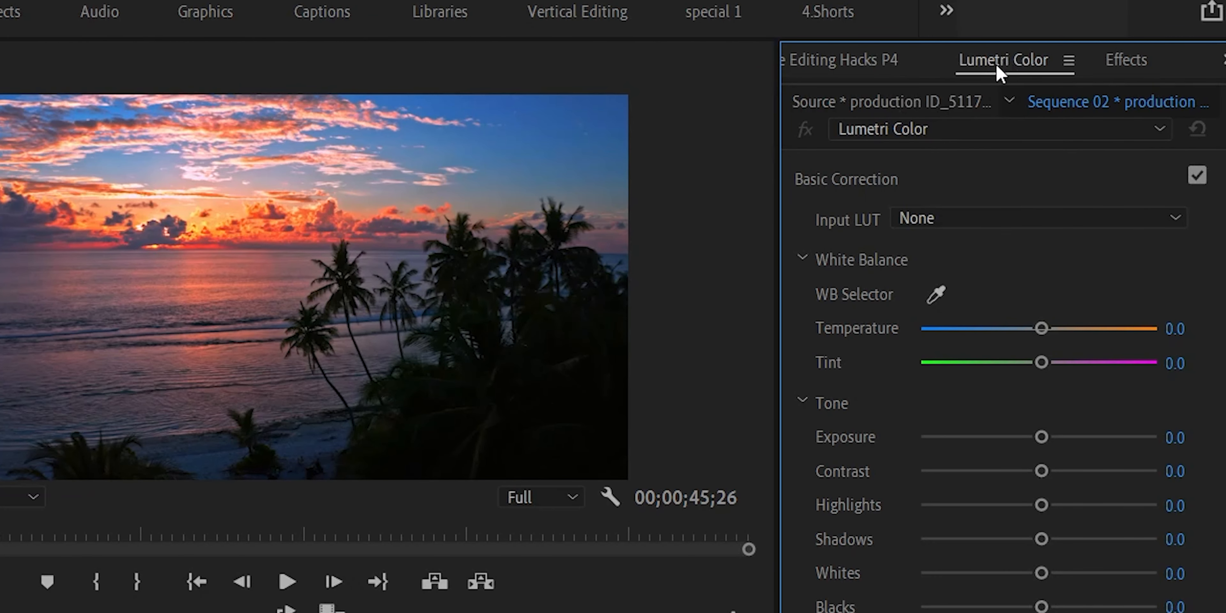
left_click(907, 96)
left_click_drag(1050, 330, 1147, 329)
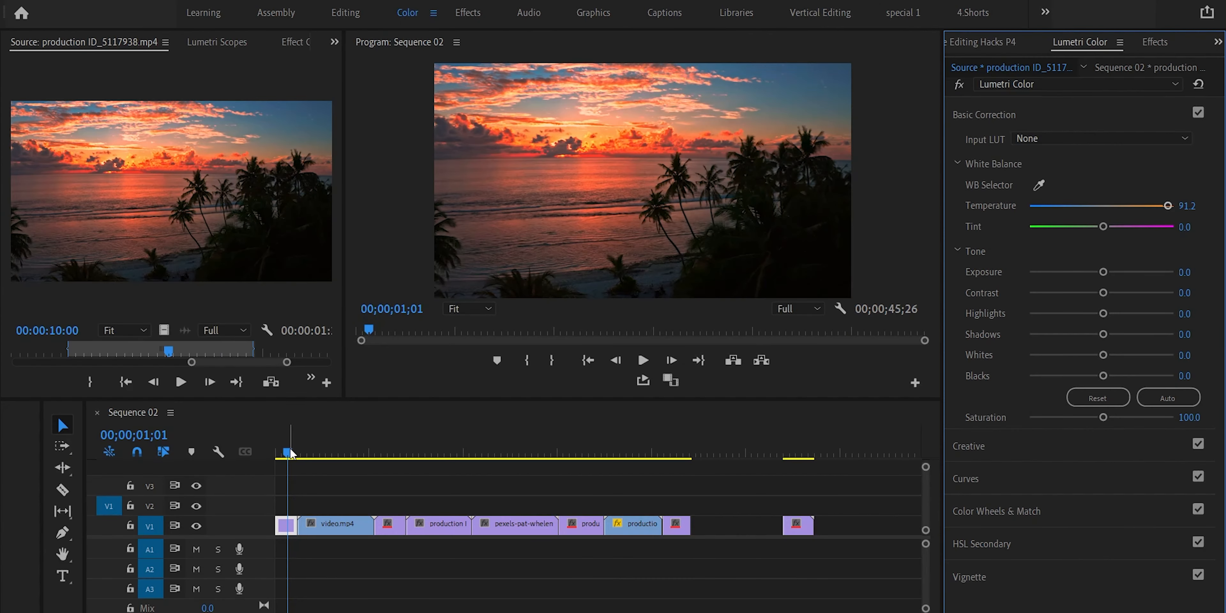
left_click_drag(291, 453, 786, 514)
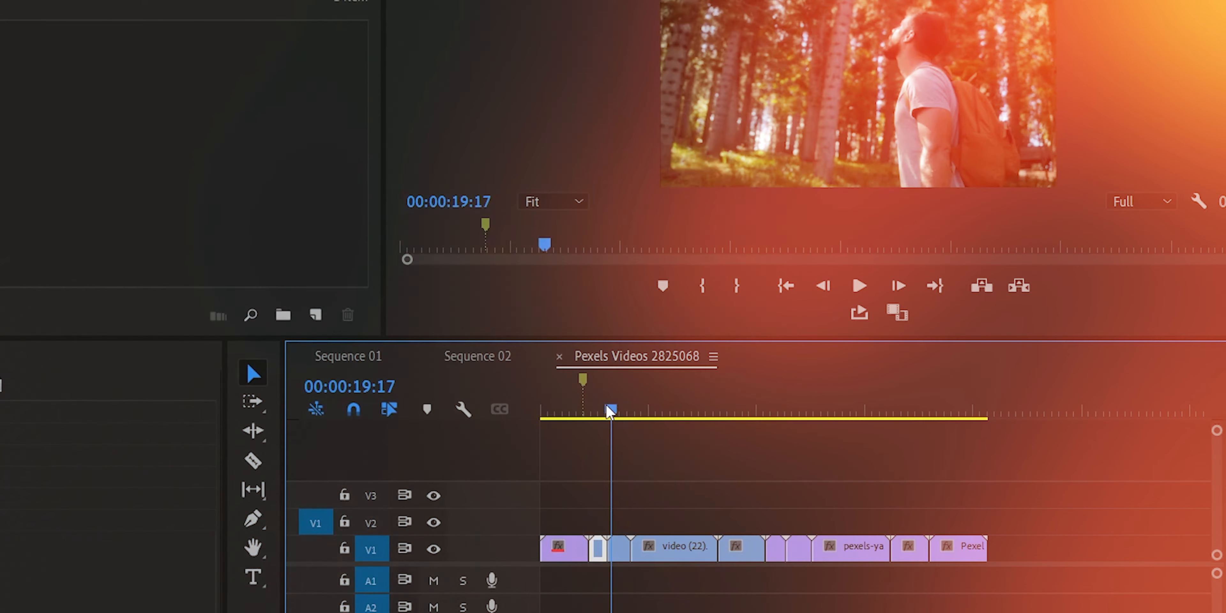
- Add several more markers along the Pexels Videos 2825068 sequence
left_click_drag(608, 410, 876, 411)
key("m")
key("m")
key("m")
key("m")
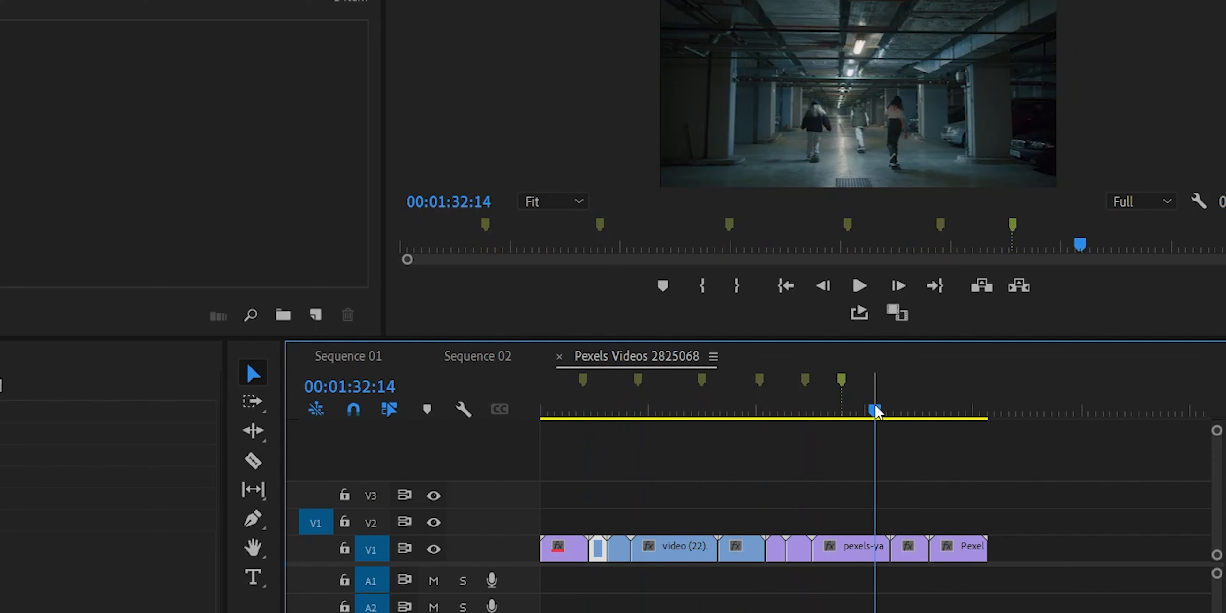
- Mark an In point at 00:01:32:14 and an Out point at 00:01:56:04 in the sequence
key("i")
left_click_drag(874, 408, 959, 409)
key("o")
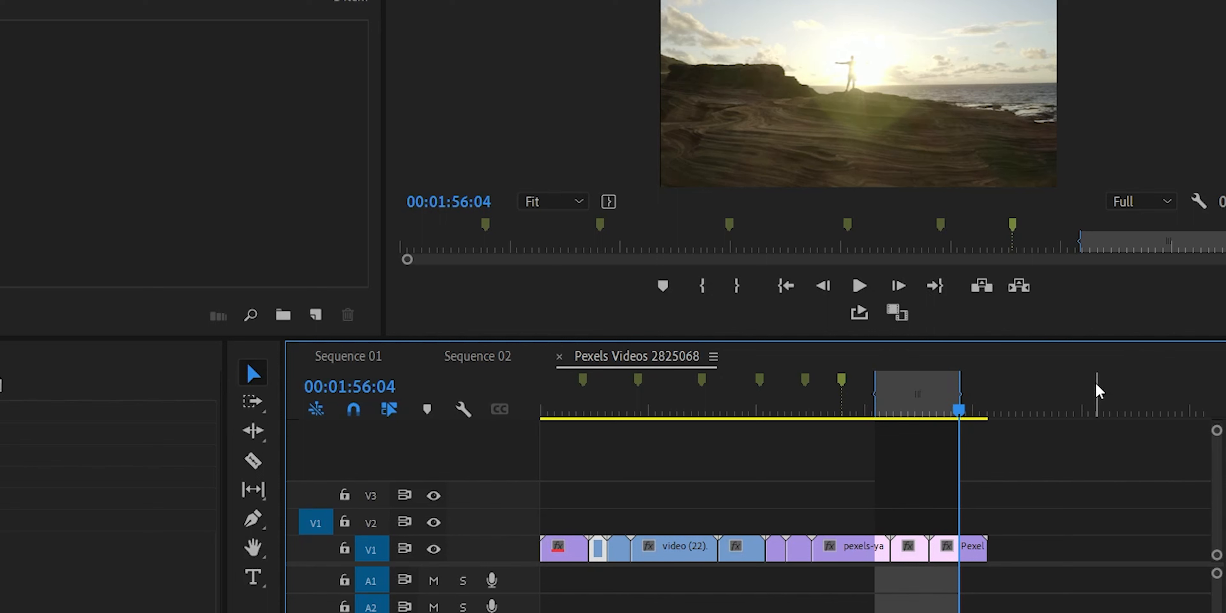
- Clear the In and Out points and all markers from the Pexels Videos 2825068 sequence
right_click(1021, 402)
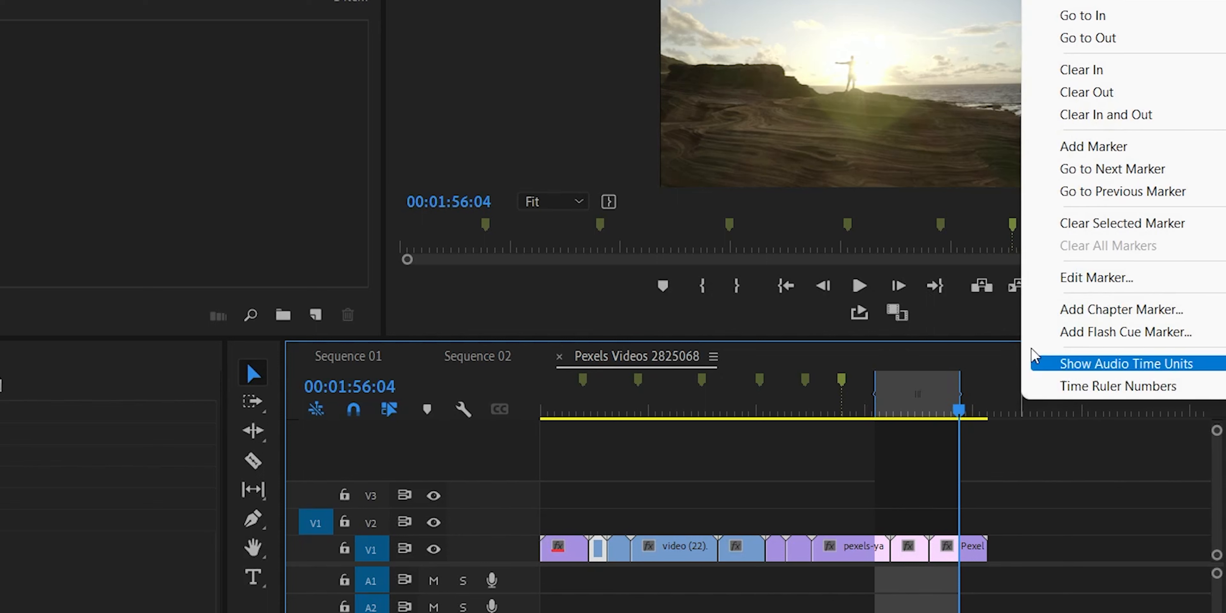
left_click(1096, 114)
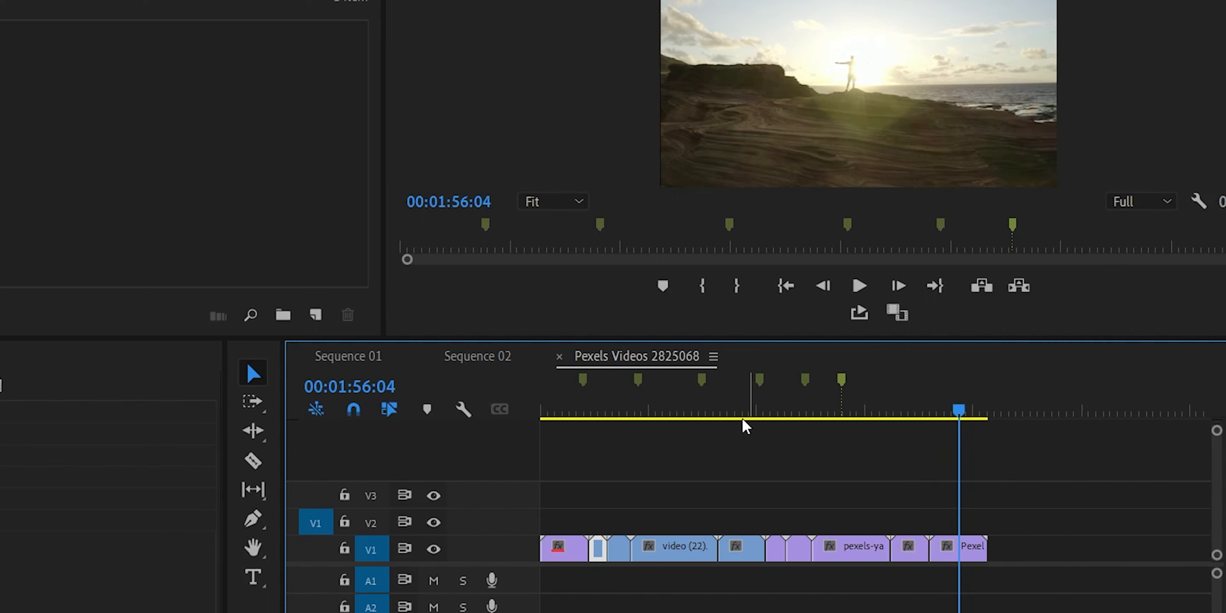
right_click(1004, 399)
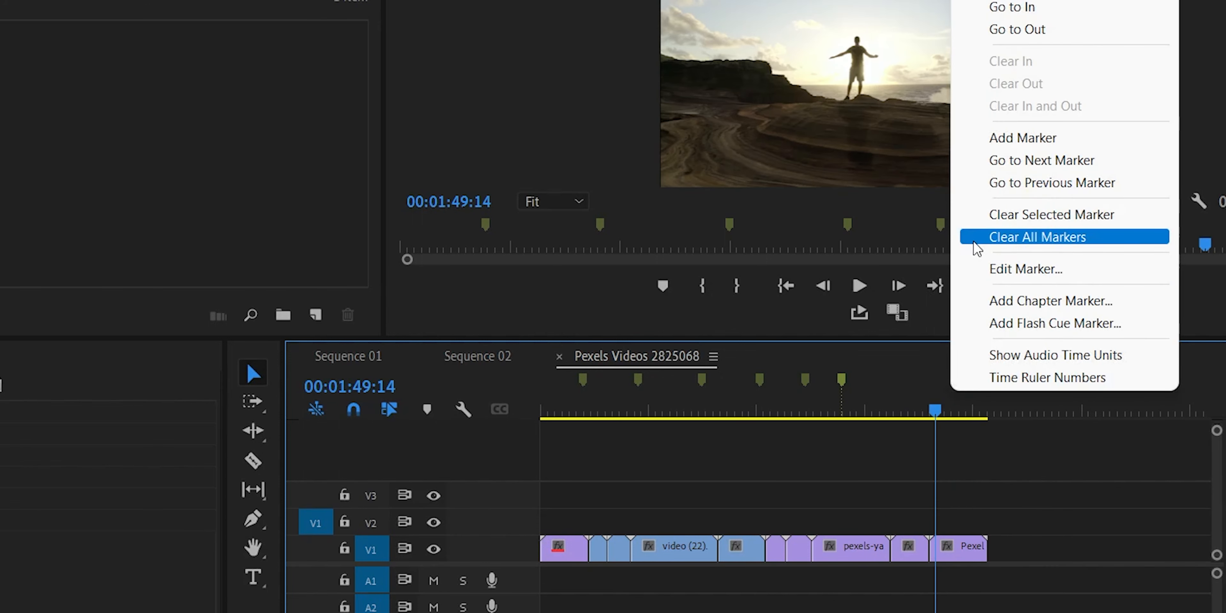
left_click(973, 241)
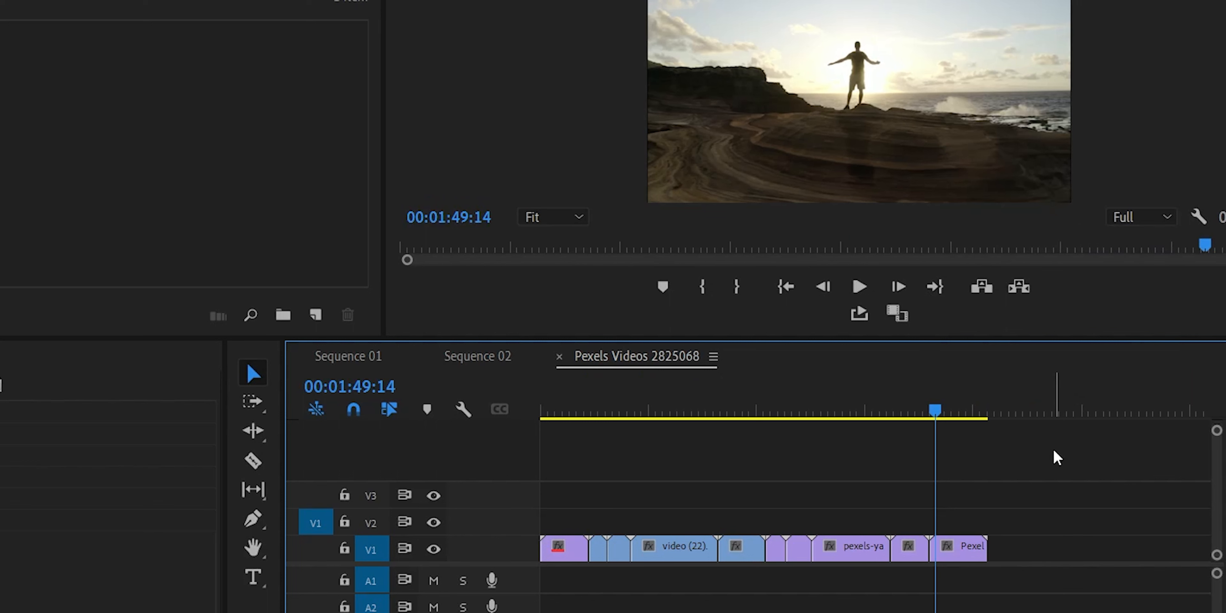
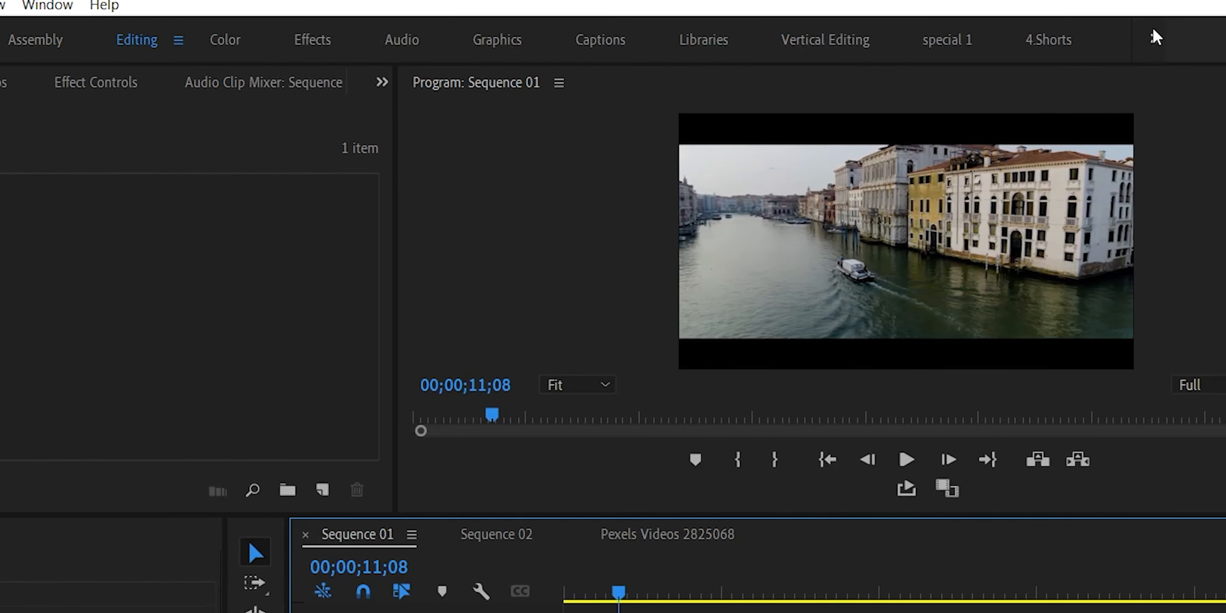
- Edit the workspaces, moving Learning, Assembly, Libraries and Captions from the bar to the overflow group
left_click(1157, 38)
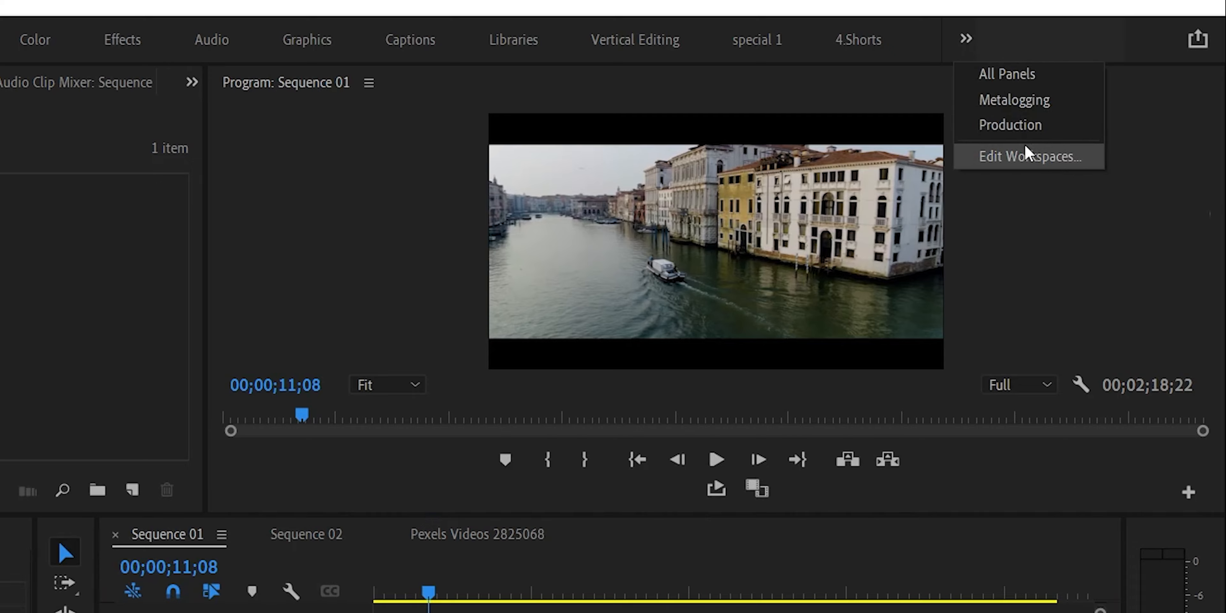
left_click(1083, 107)
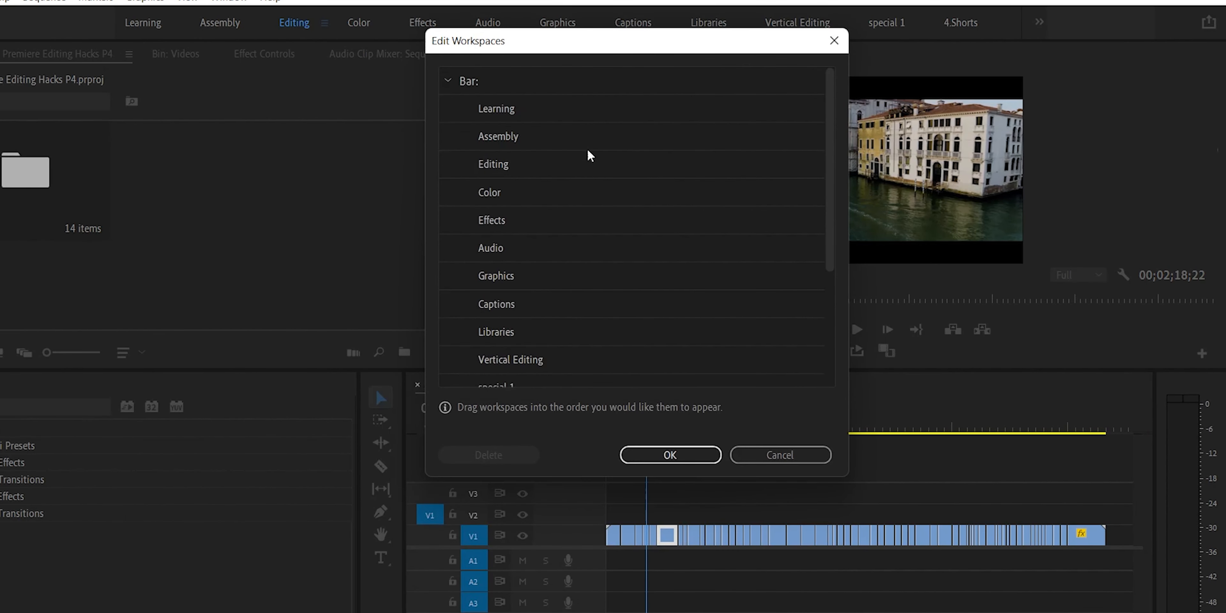
left_click_drag(498, 106, 563, 328)
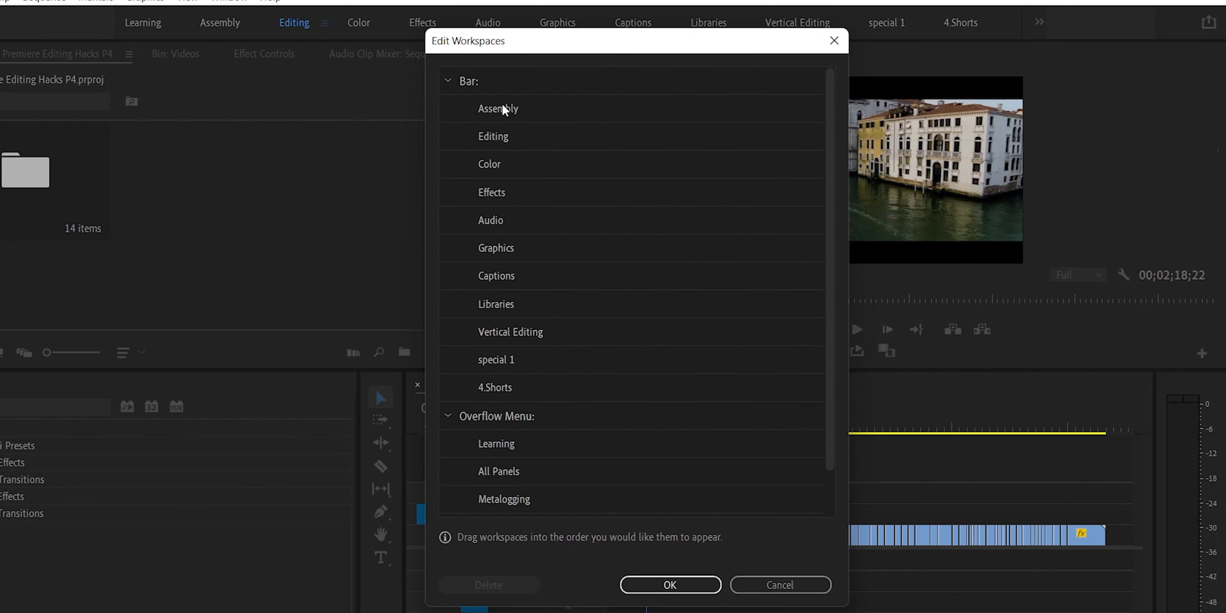
left_click_drag(502, 103, 530, 429)
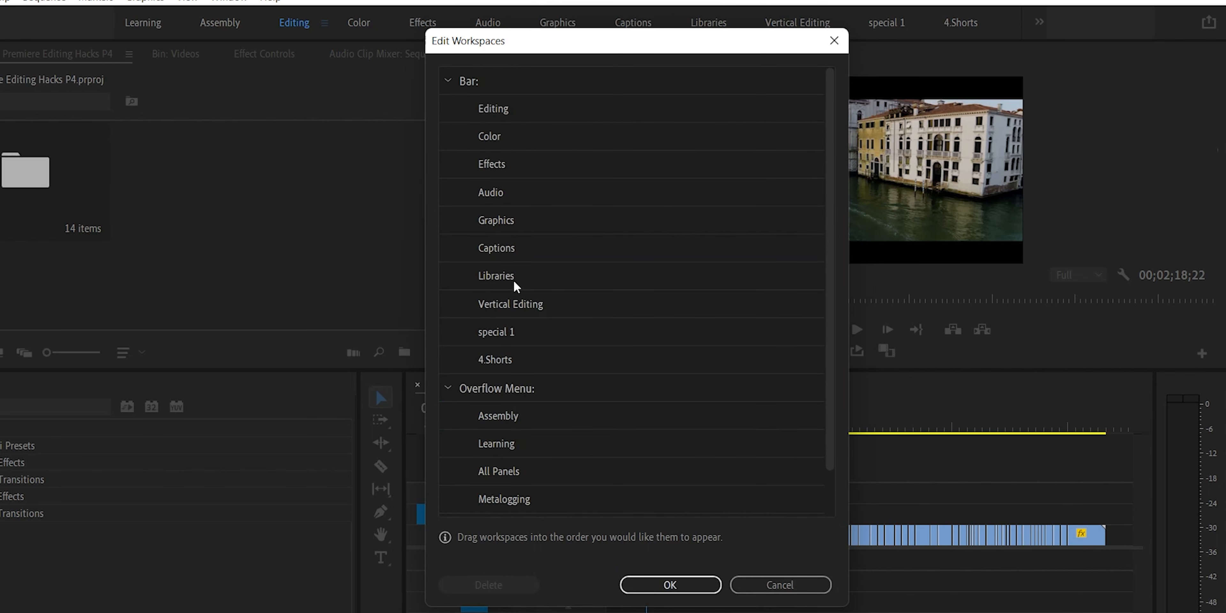
left_click_drag(516, 286, 533, 400)
left_click_drag(540, 255, 547, 347)
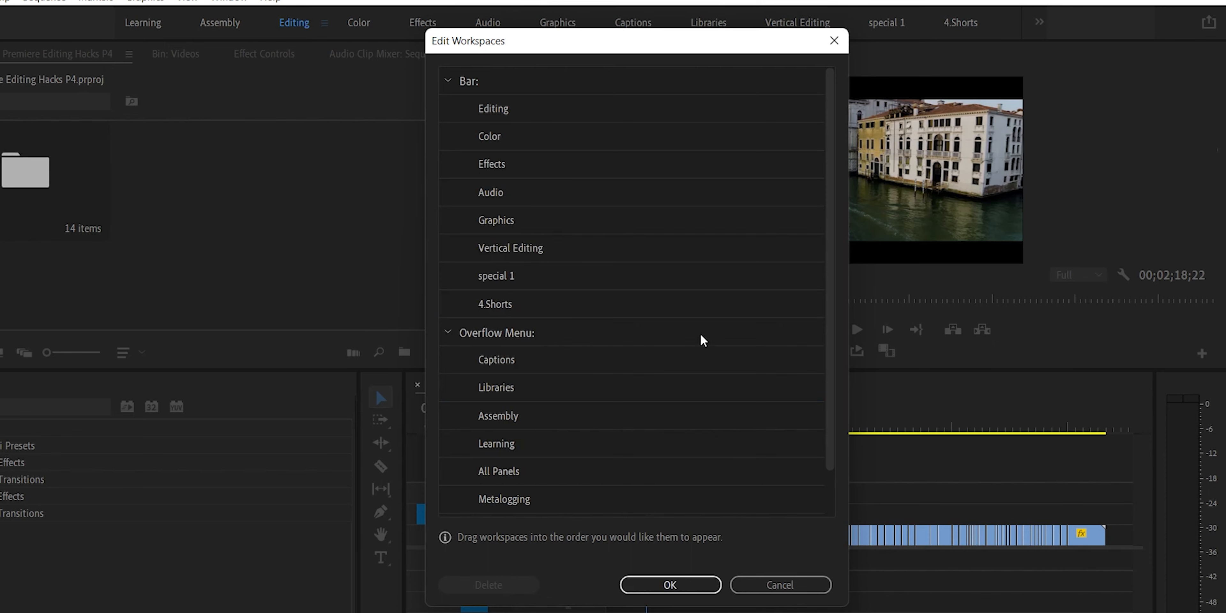
left_click(688, 578)
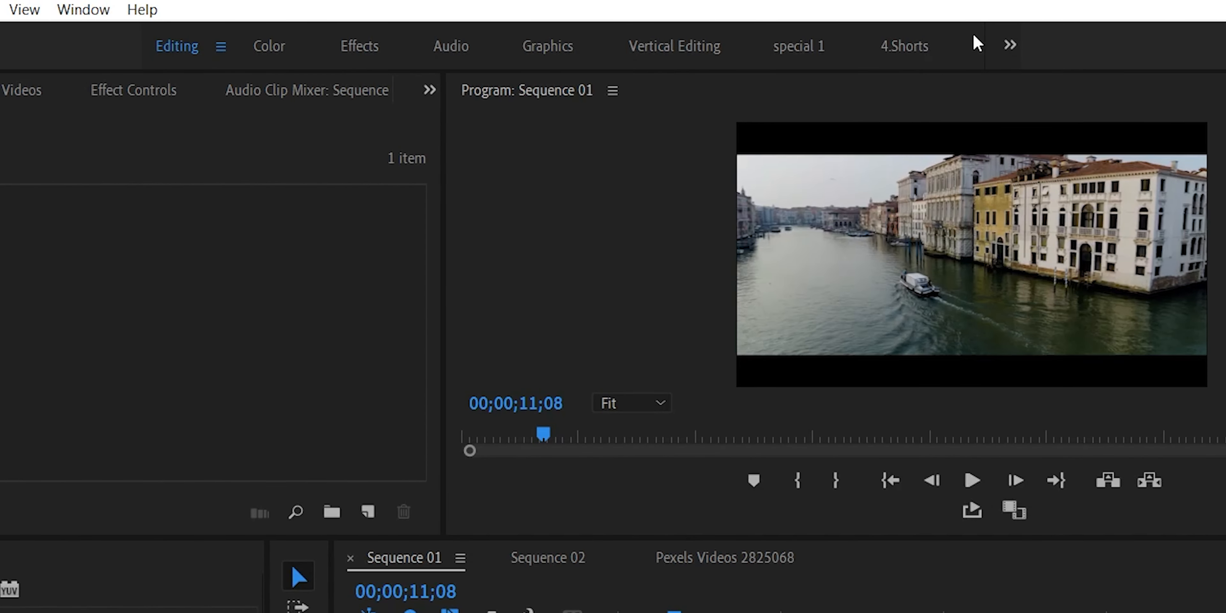
- Examine the full list of workspaces with their shortcuts and the workspaces stored in the overflow list
left_click(83, 10)
mouse_move(181, 36)
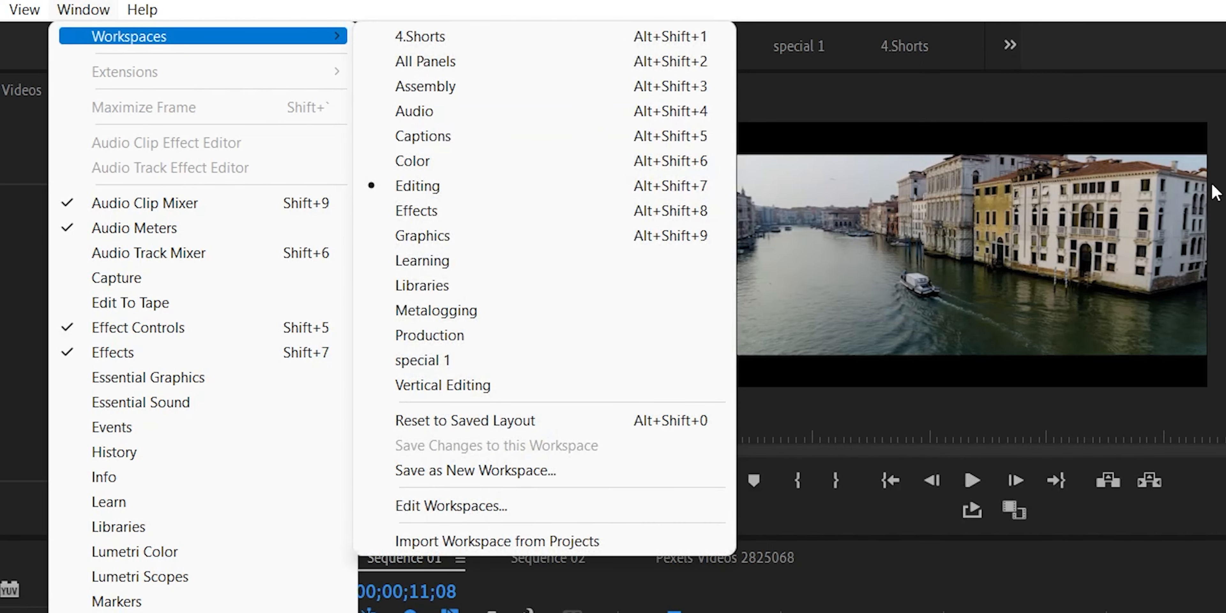
left_click(1102, 173)
left_click(1007, 53)
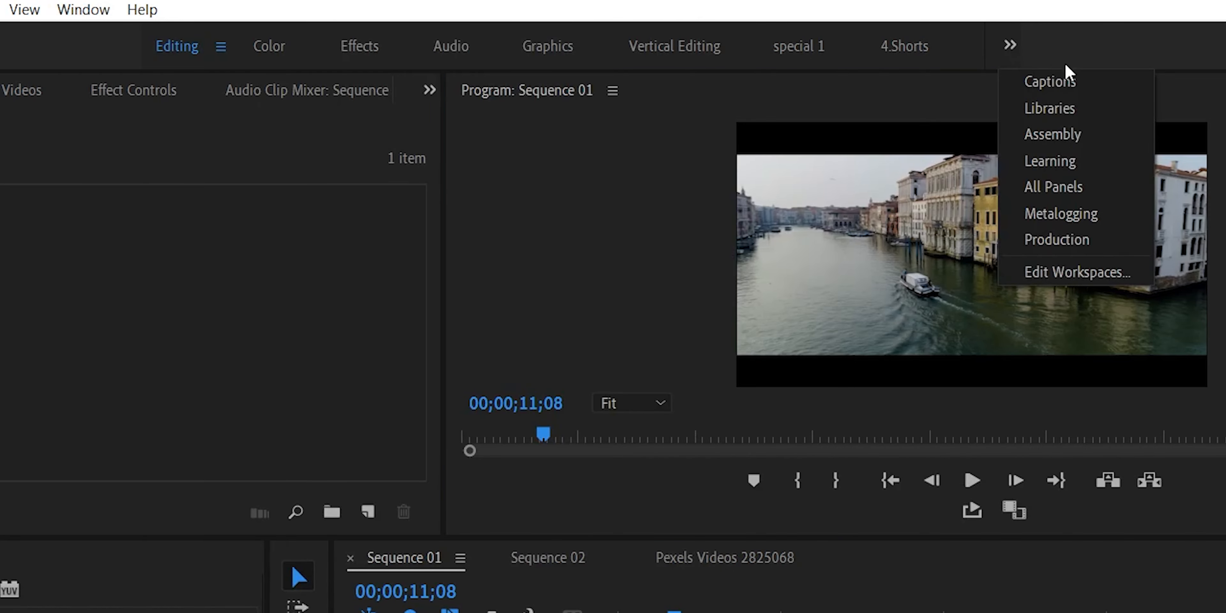
- Try out the 4.Shorts and Effects workspaces
left_click(947, 48)
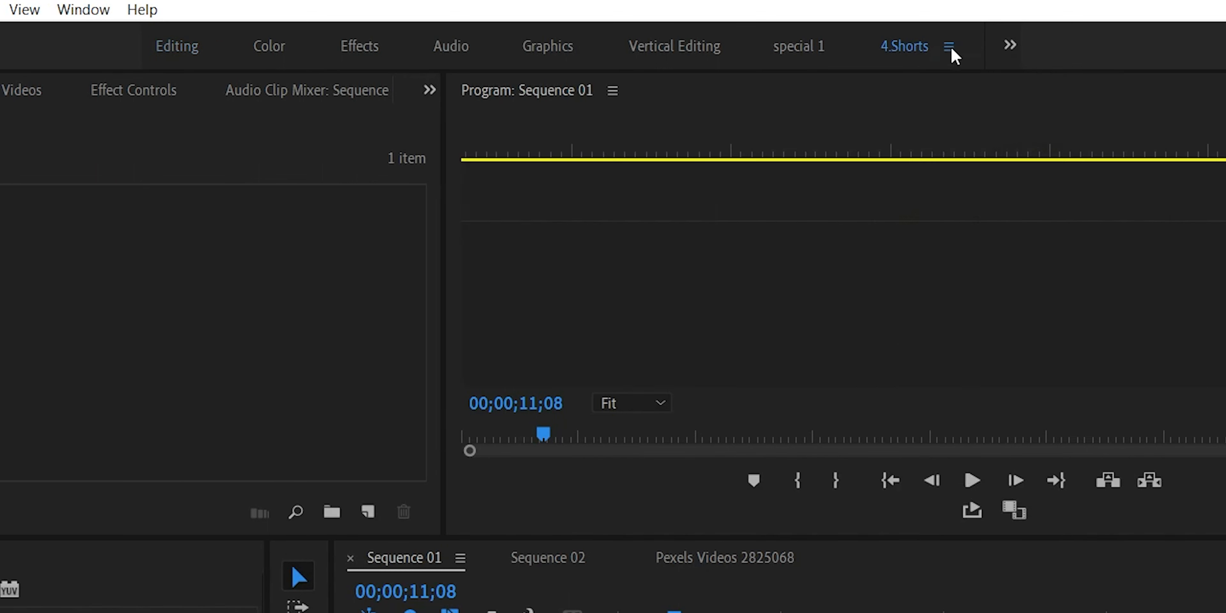
left_click(358, 48)
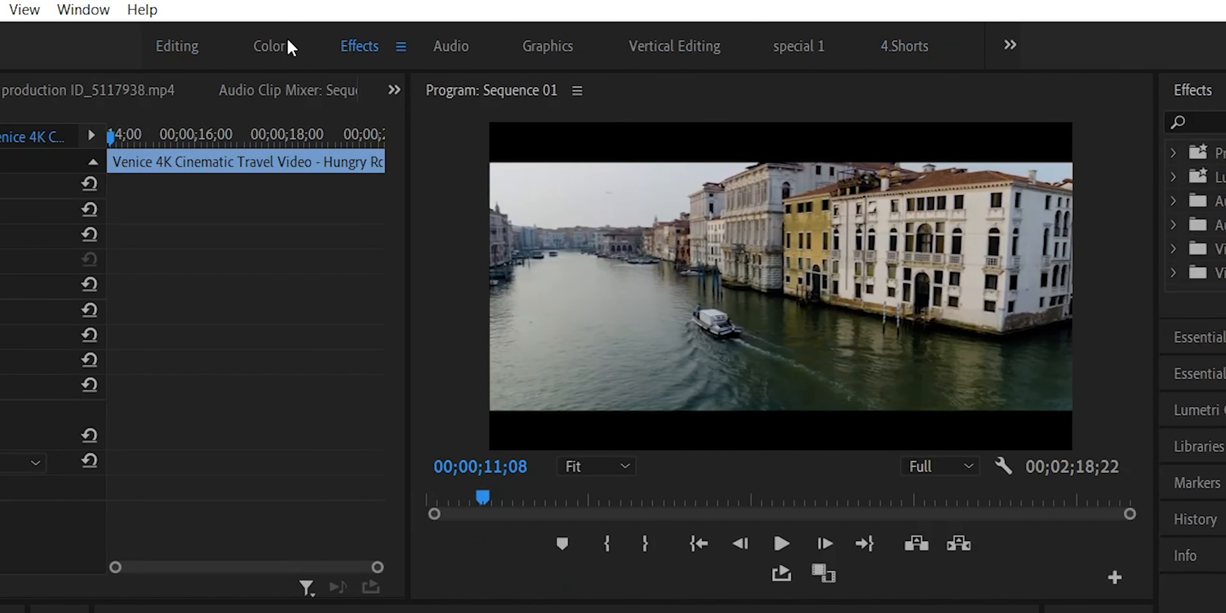
- Reorder the workspace bar, placing Graphics directly after Editing and Vertical Editing directly after Color
left_click(1010, 46)
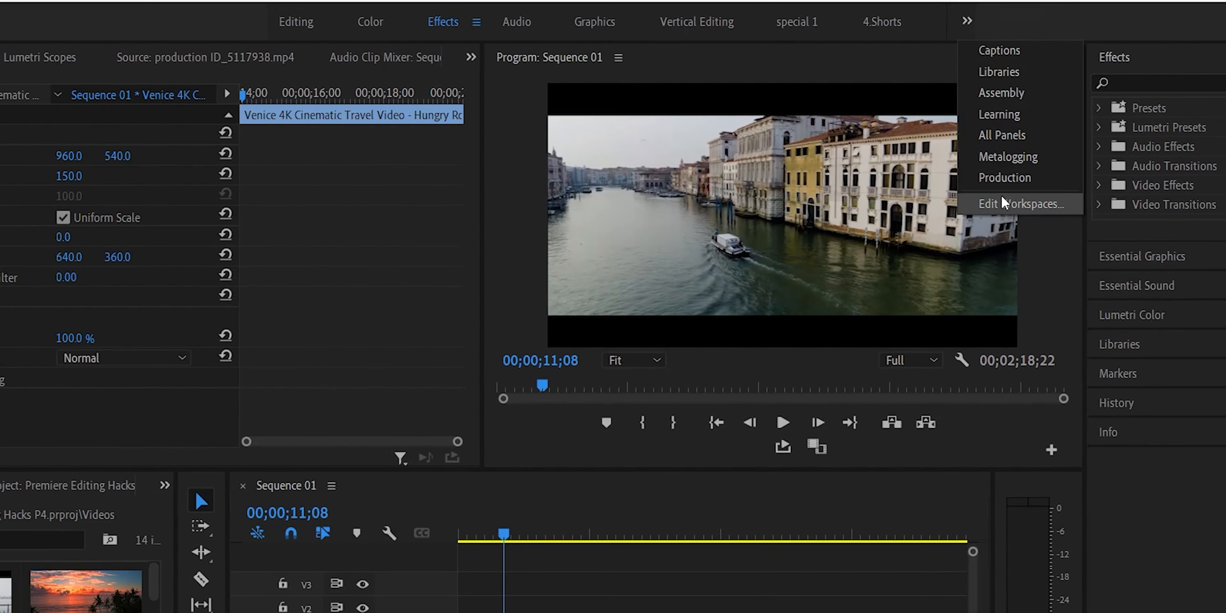
left_click(1077, 272)
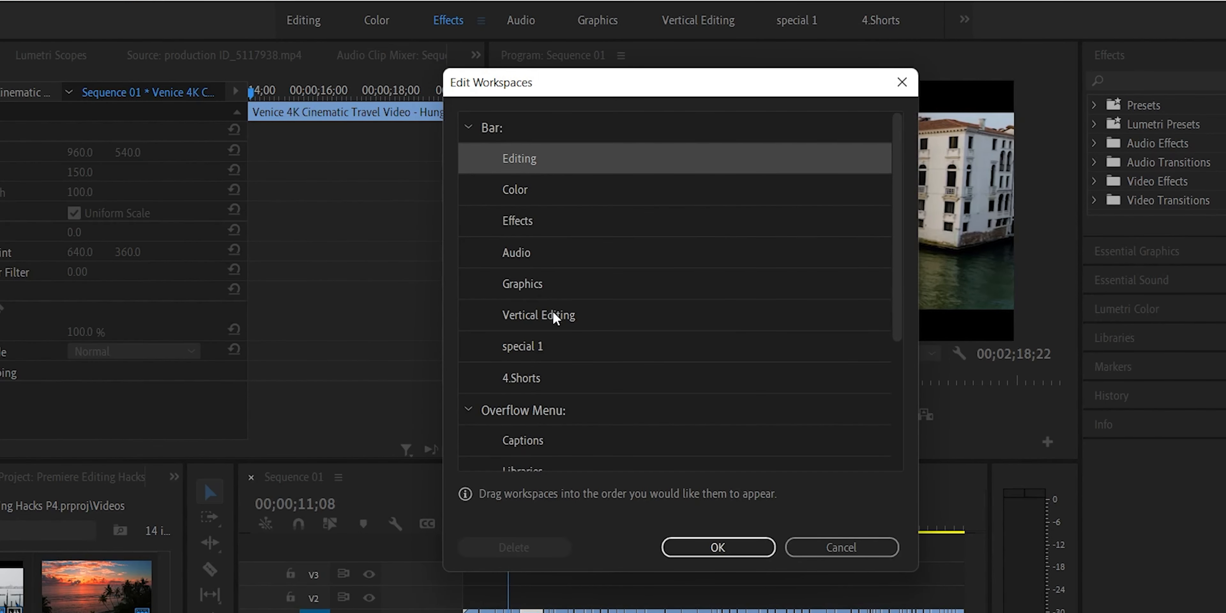
left_click_drag(533, 285, 527, 188)
left_click_drag(535, 323, 566, 264)
left_click(717, 543)
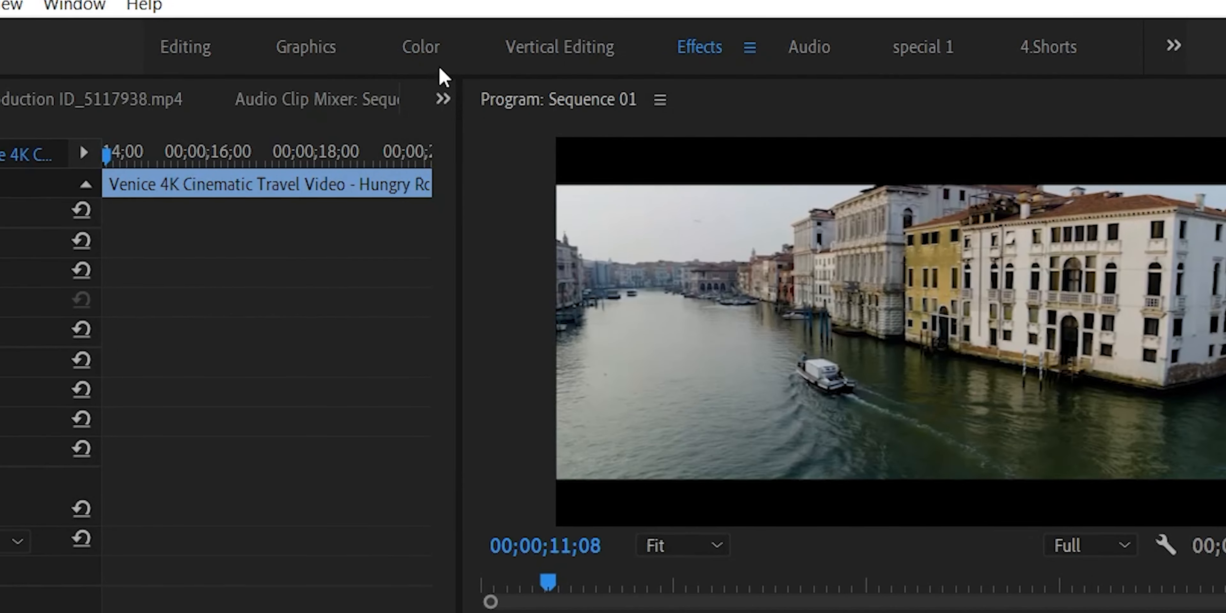
- Check the reordered workspaces by switching among Graphics, Editing and Color
left_click(281, 48)
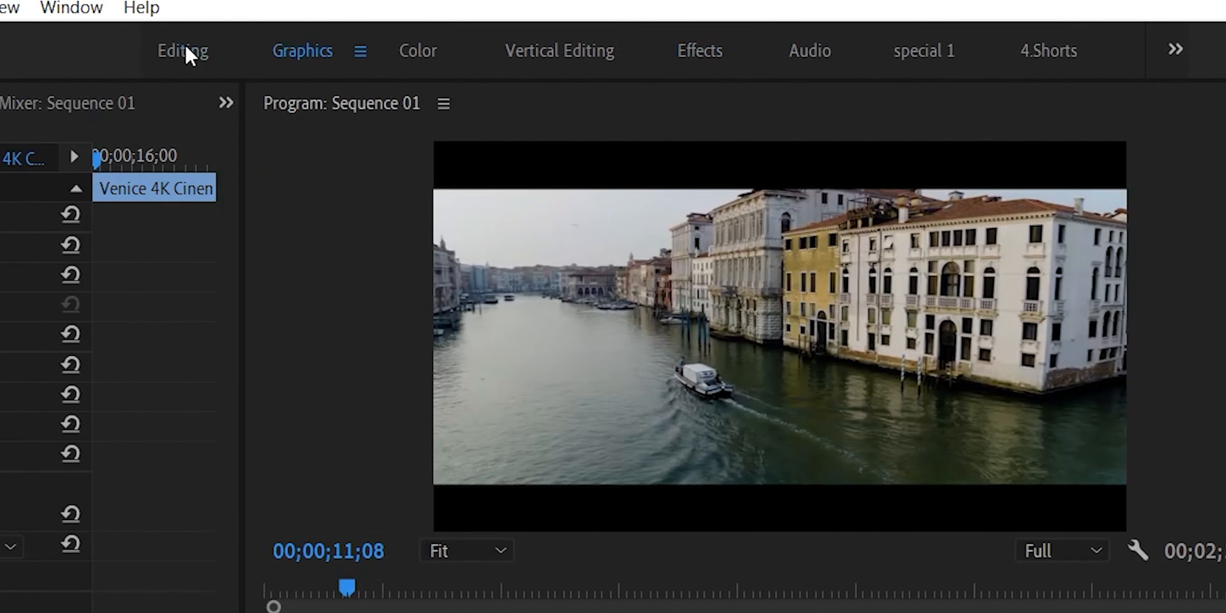
left_click(186, 49)
left_click(424, 52)
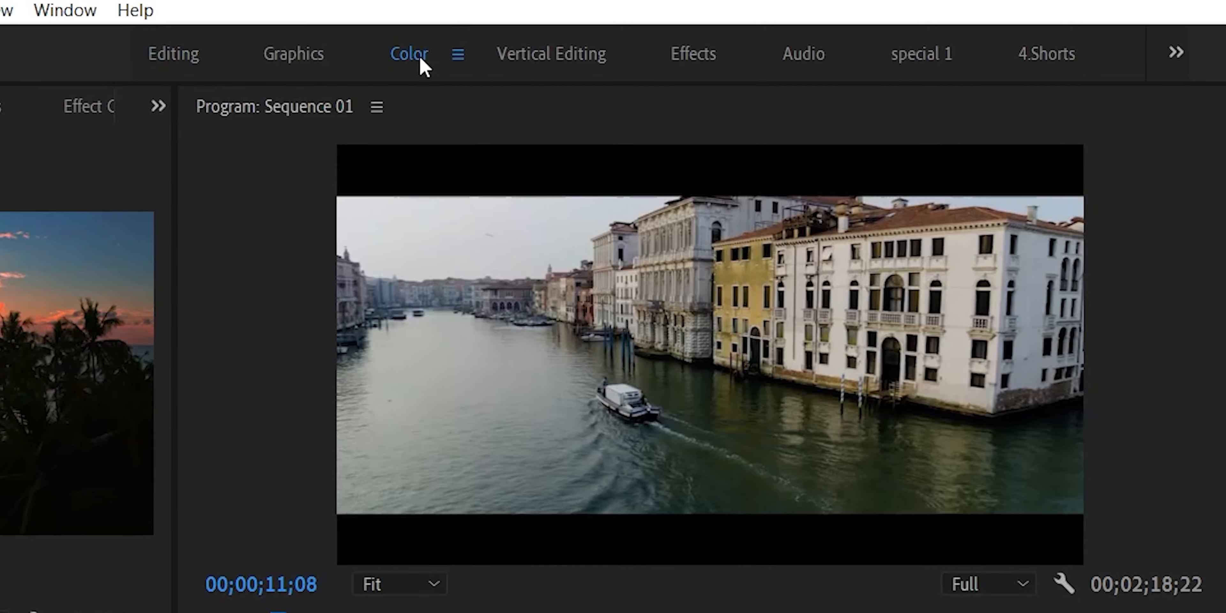
left_click(276, 54)
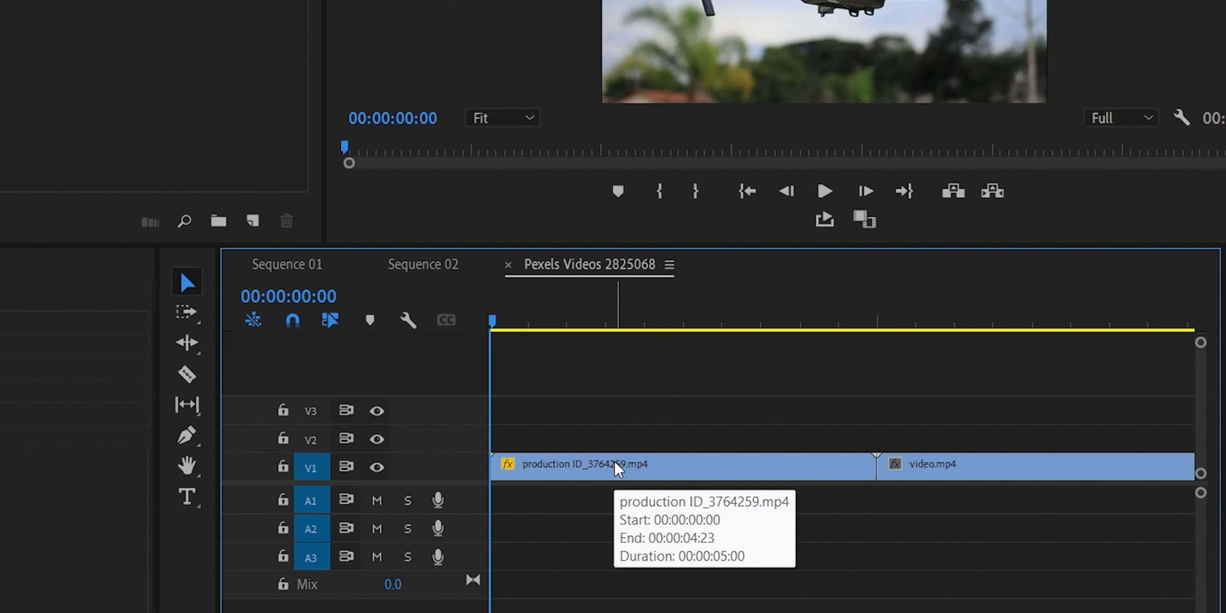
- Apply the default Cross Dissolve transition to the production ID_3764259.mp4 clip in the Pexels Videos 2825068 sequence
left_click(614, 462)
key("ctrl+d")
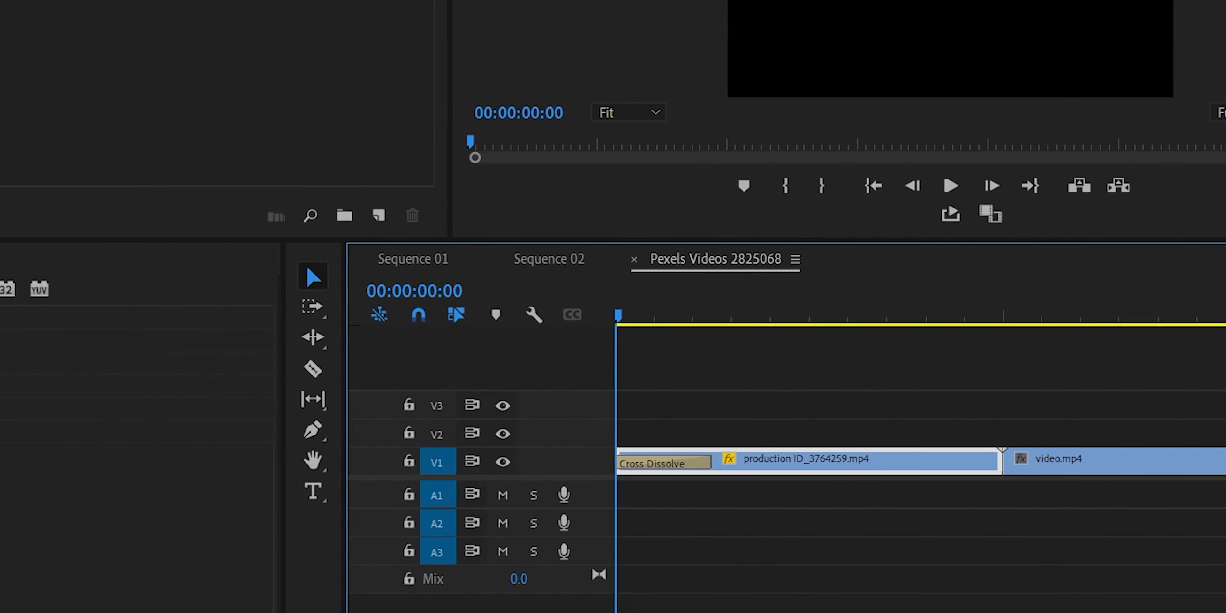
- Set Dip to Black from the Dissolve video transitions as the default transition
left_click(13, 419)
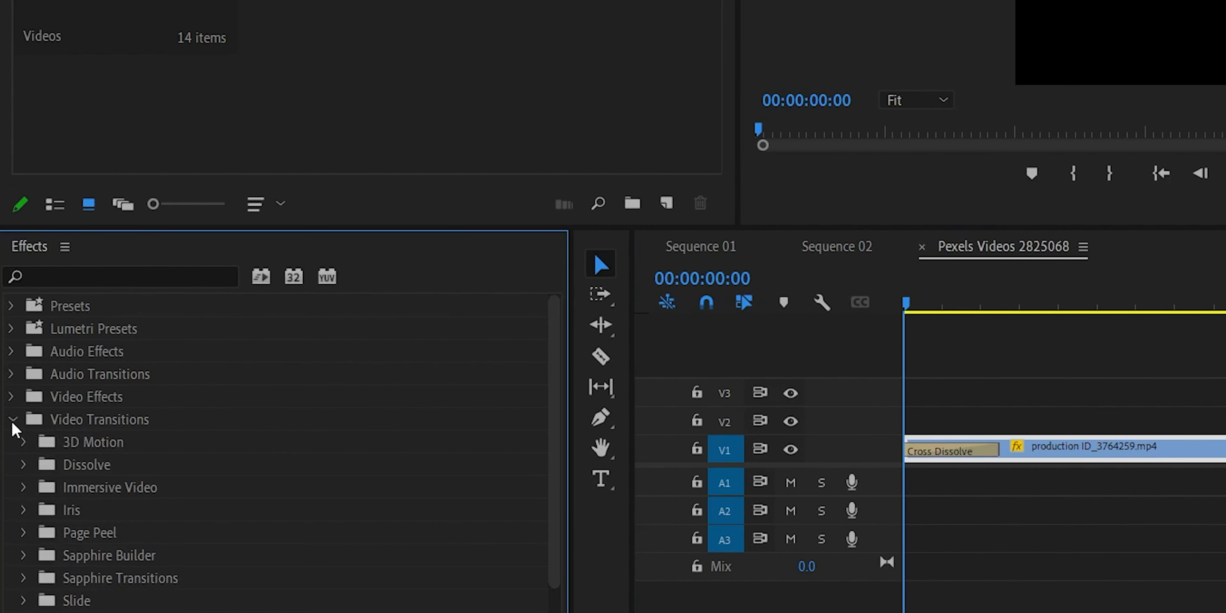
left_click(24, 465)
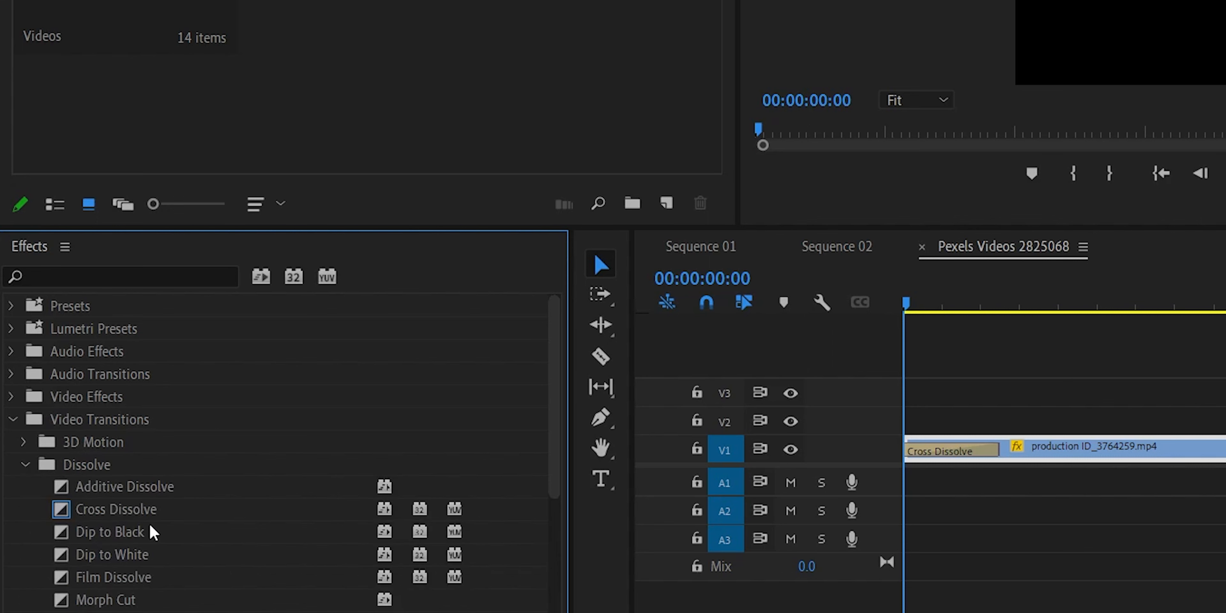
left_click(137, 540)
right_click(137, 539)
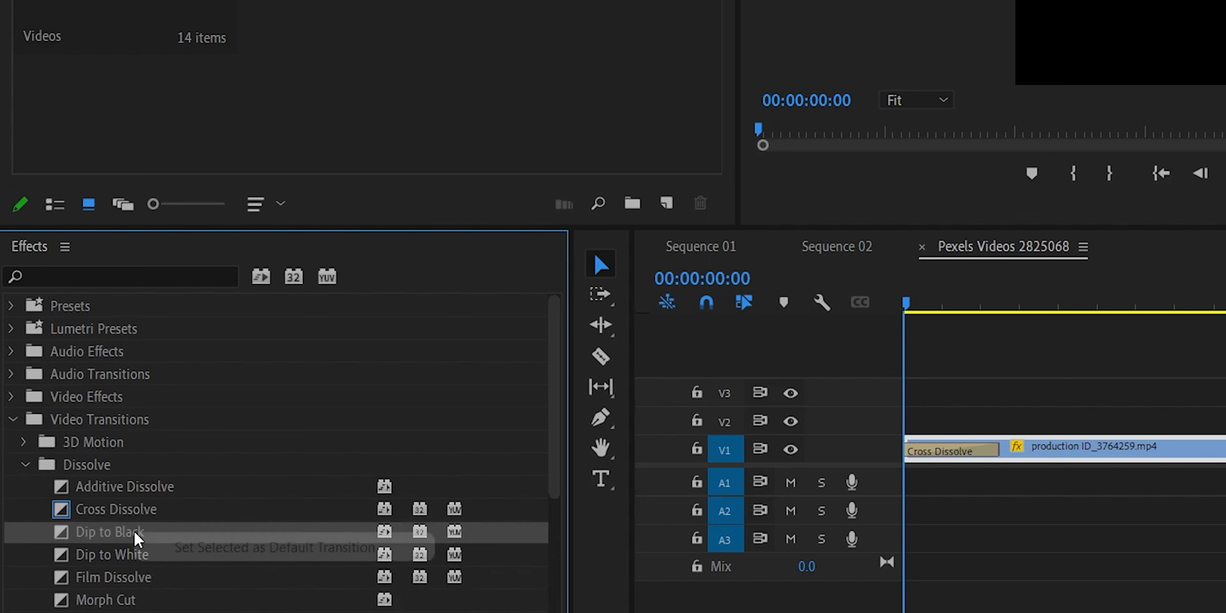
left_click(220, 545)
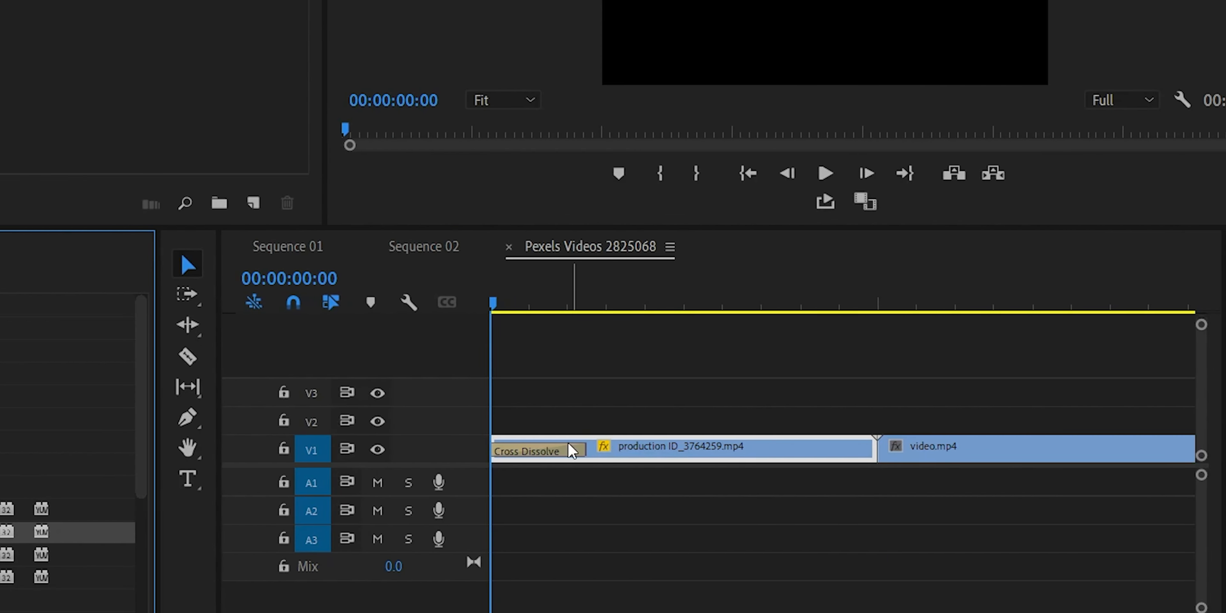
- Replace the Cross Dissolve at the start of production ID_3764259.mp4 with the new default transition
left_click(553, 450)
key("Delete")
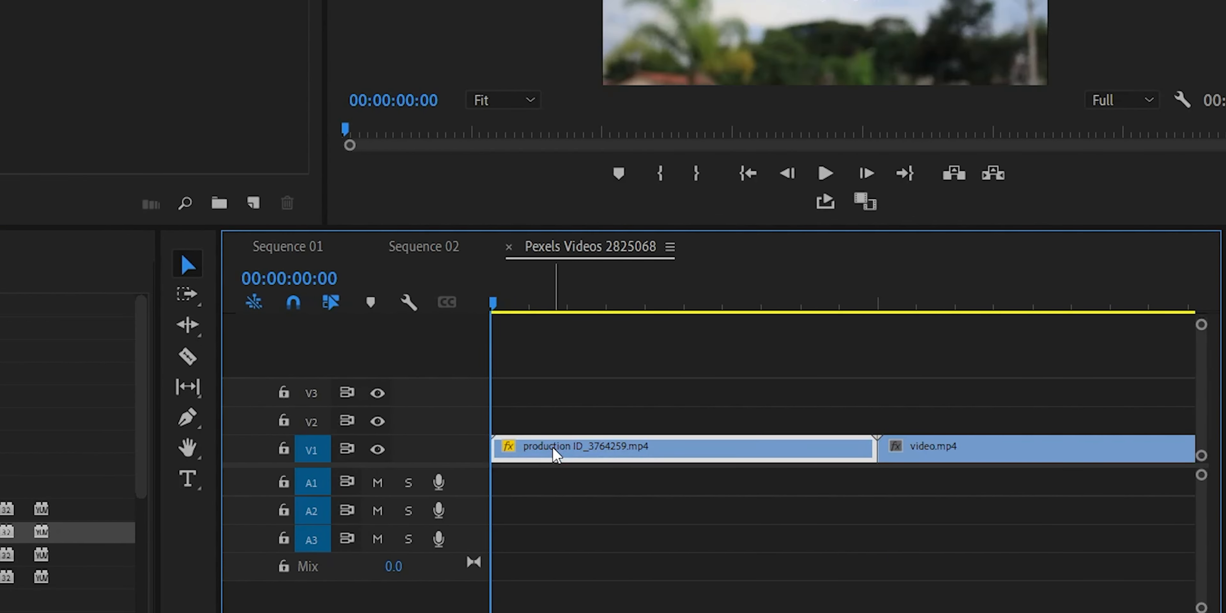
key("ctrl+d")
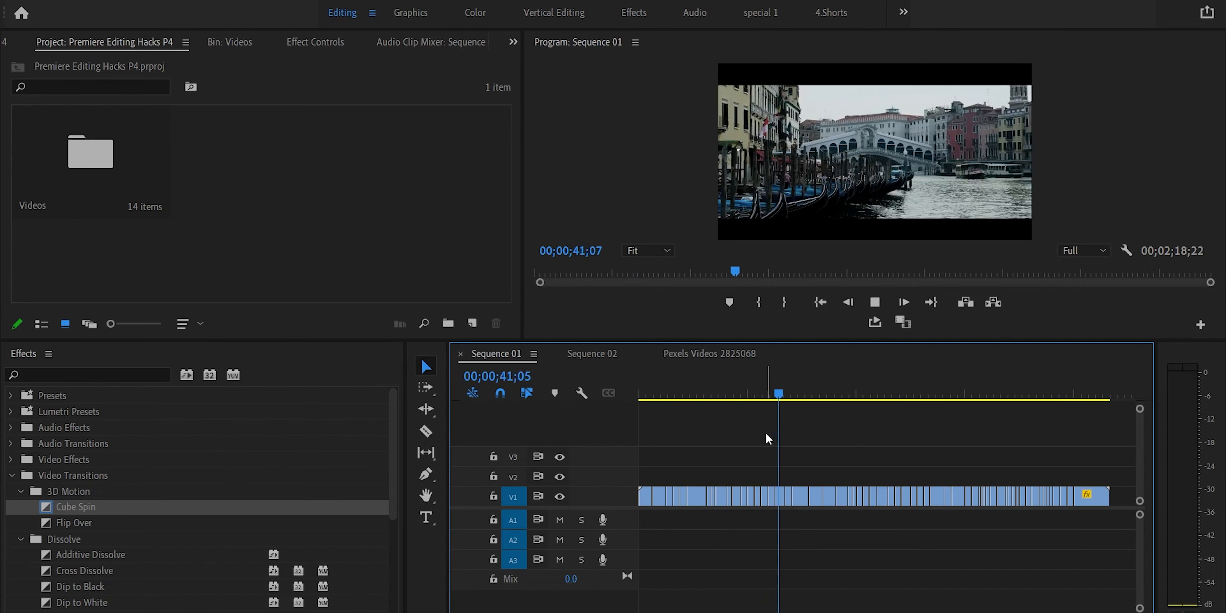
- Pause the playback of Sequence 01 and play it in reverse
key("space")
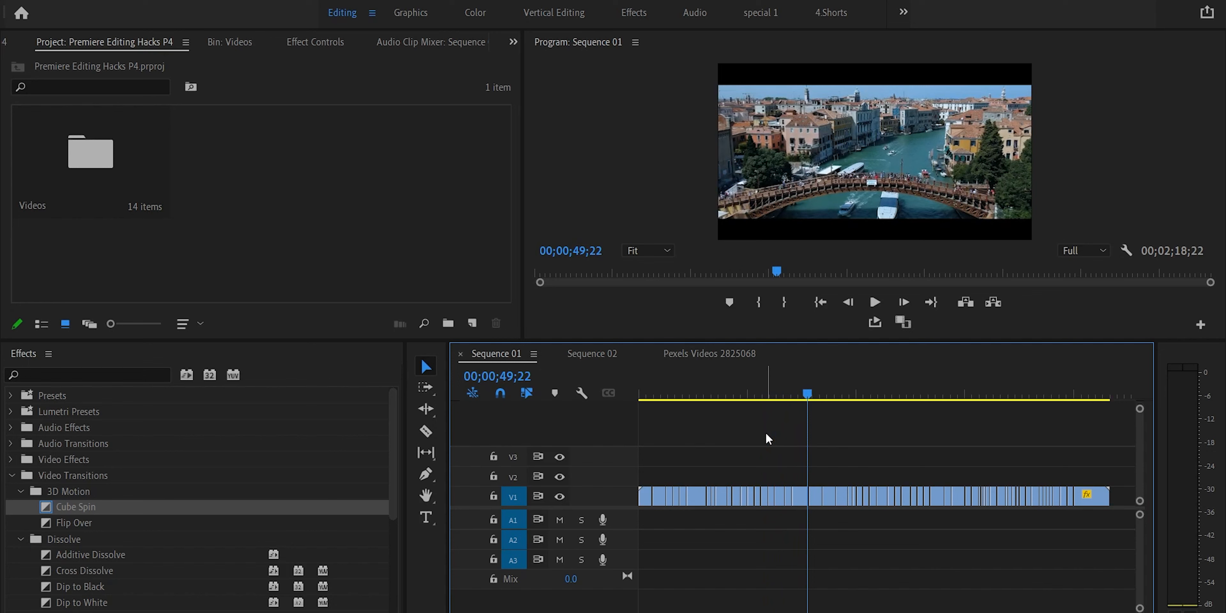
key("j")
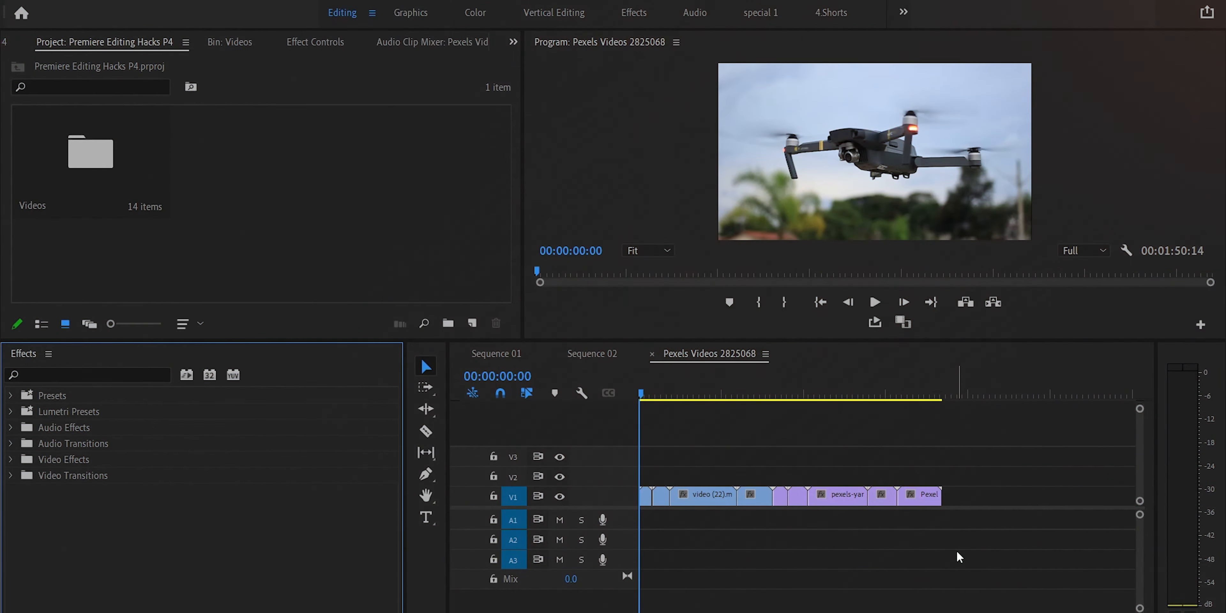
- Find the Camera Blur effect and apply it individually to the first three clips of the Pexels Videos 2825068 sequence
left_click(68, 376)
type("camera blur")
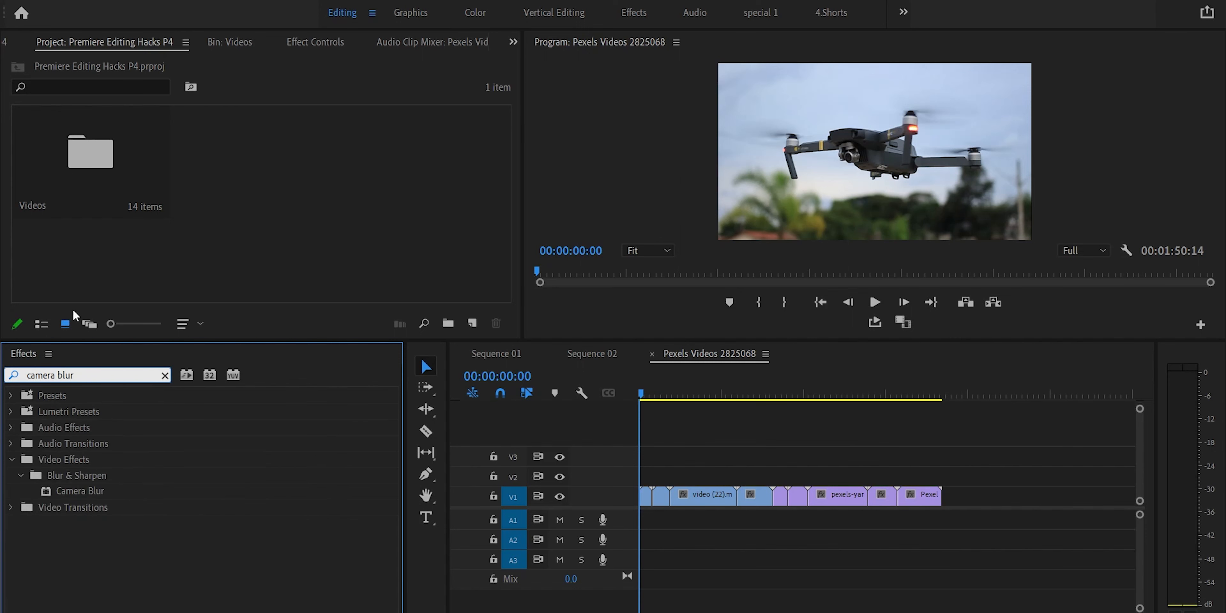
left_click_drag(80, 491, 628, 386)
left_click_drag(80, 491, 662, 496)
left_click_drag(79, 490, 713, 489)
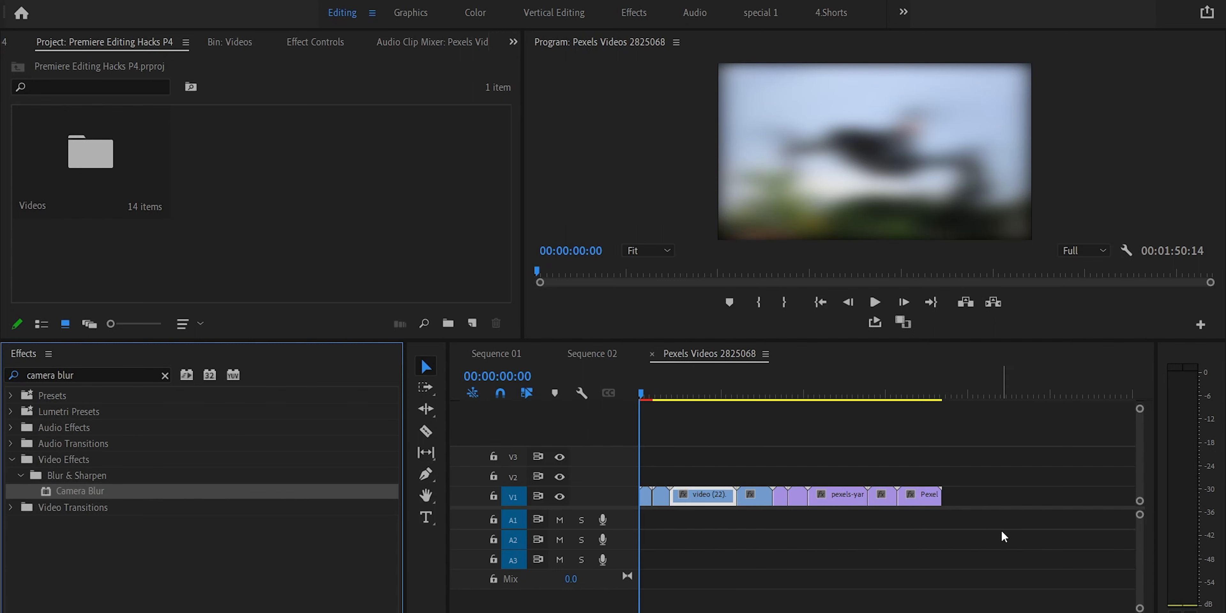
- Select all clips in the Pexels Videos 2825068 sequence and apply Camera Blur to them at once
left_click_drag(1002, 532, 645, 458)
left_click(731, 468)
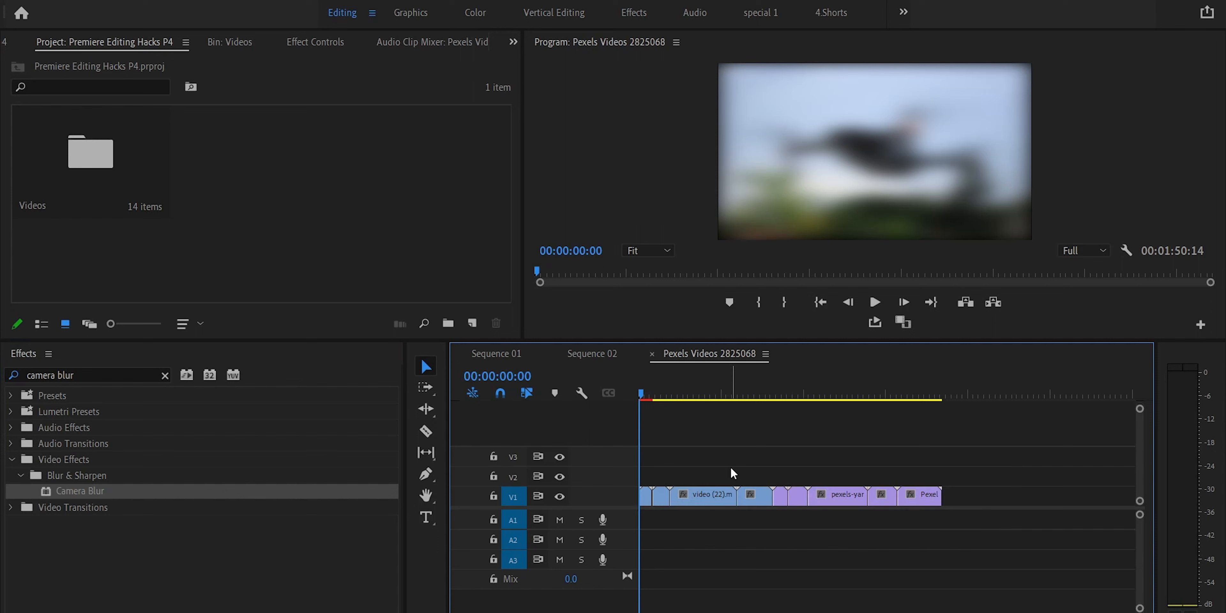
key("ctrl+a")
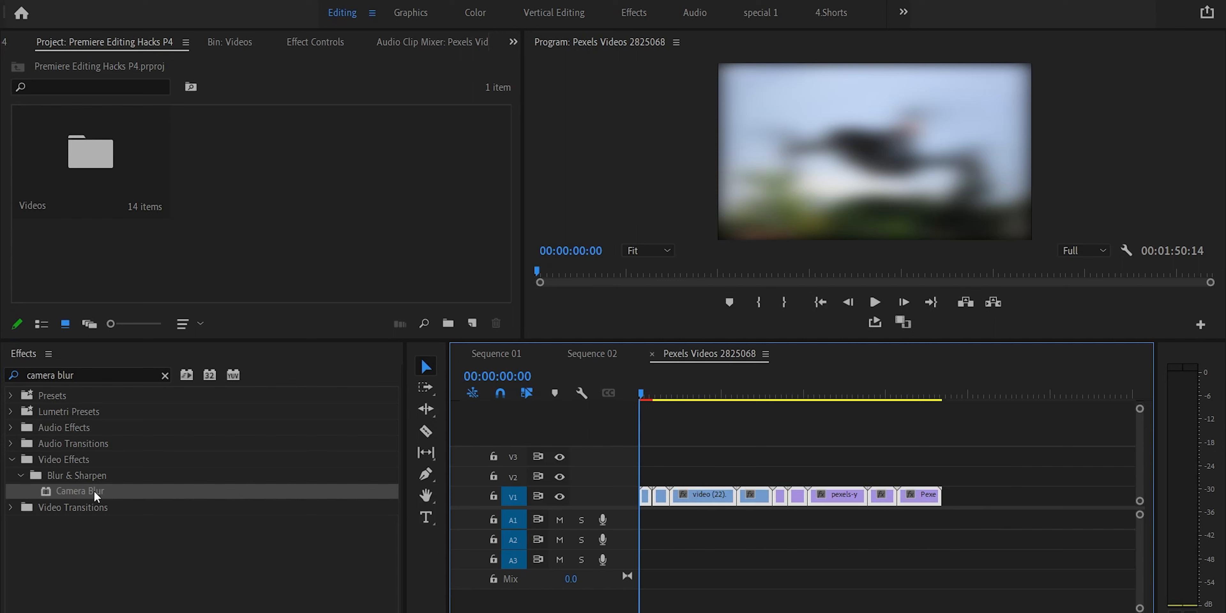
left_click_drag(97, 497, 168, 429)
left_click_drag(746, 438, 764, 498)
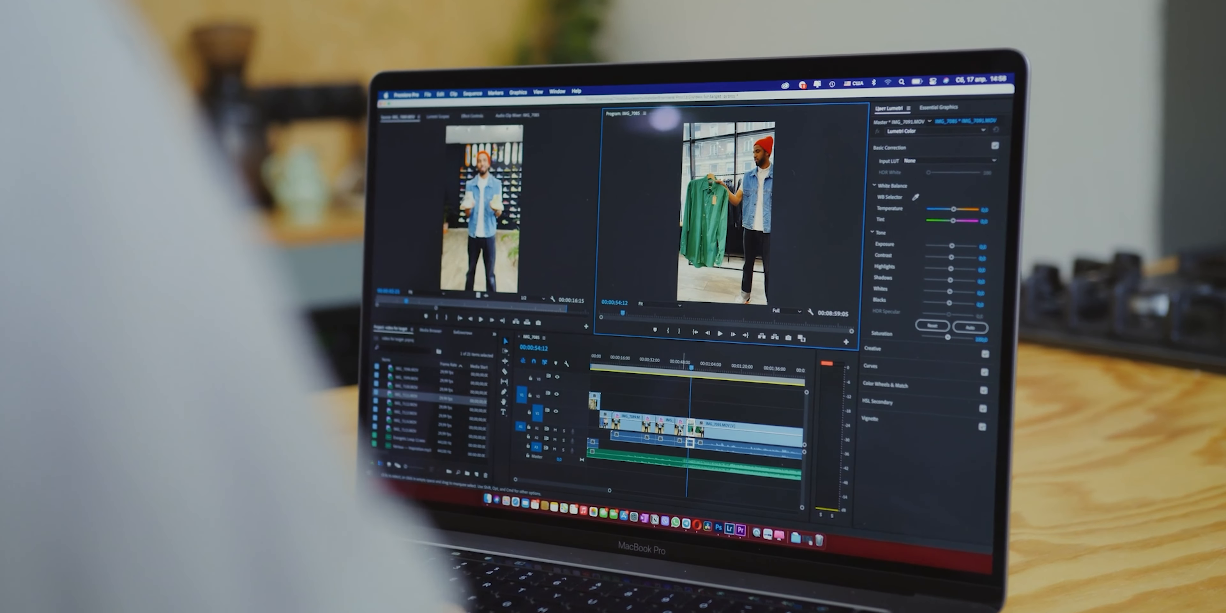
left_click(676, 423)
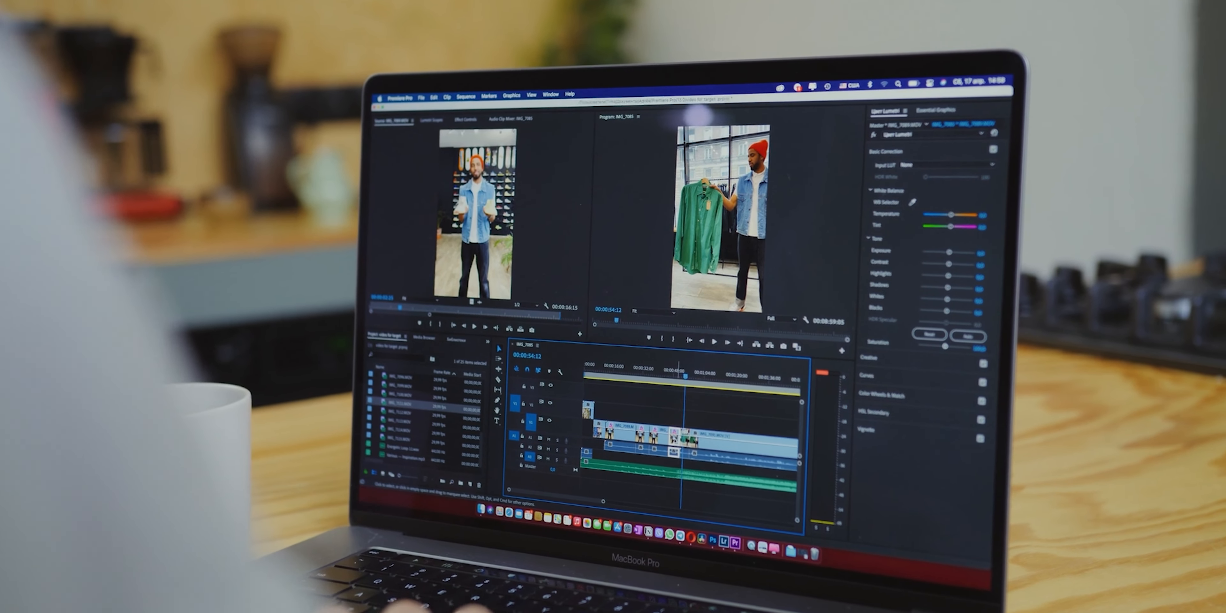
right_click(673, 430)
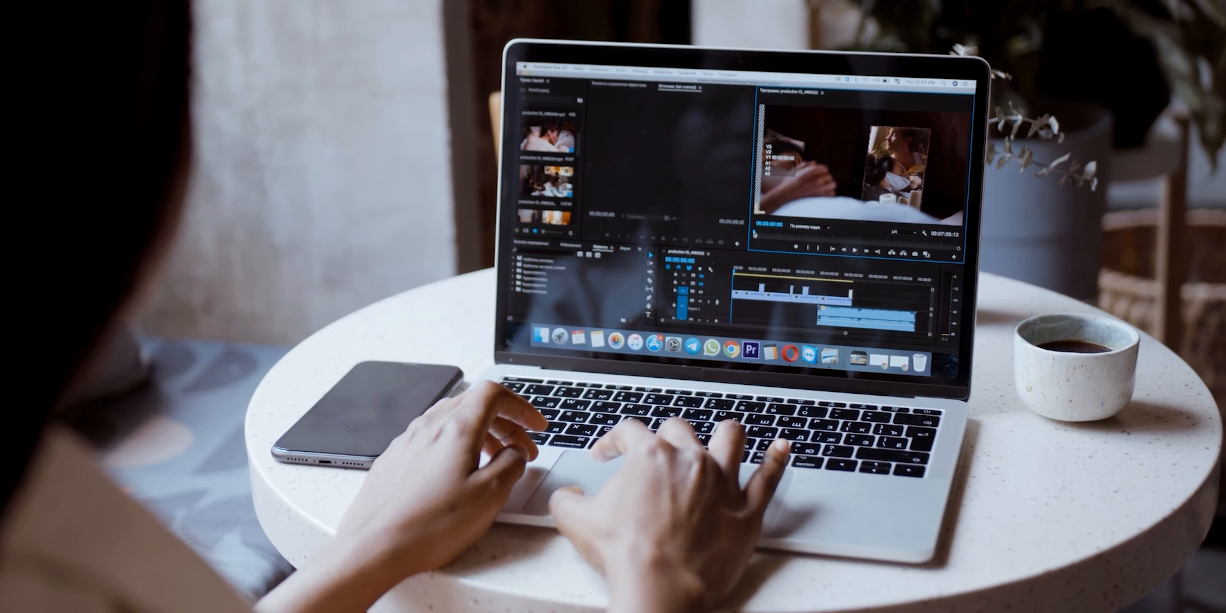
left_click_drag(744, 225, 749, 226)
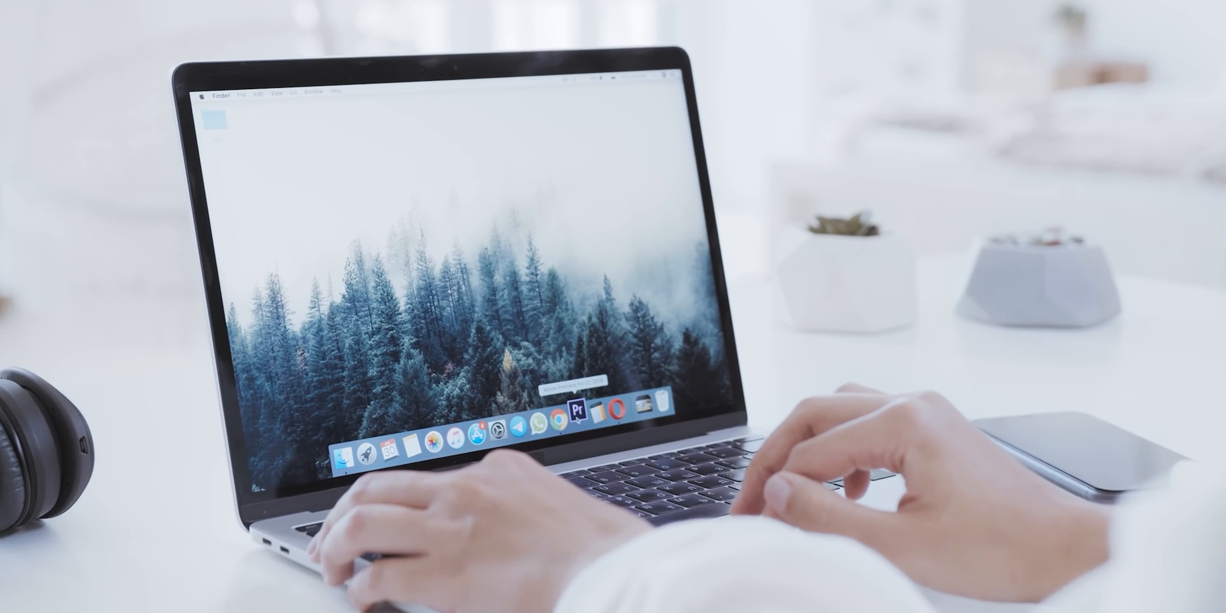
left_click(560, 420)
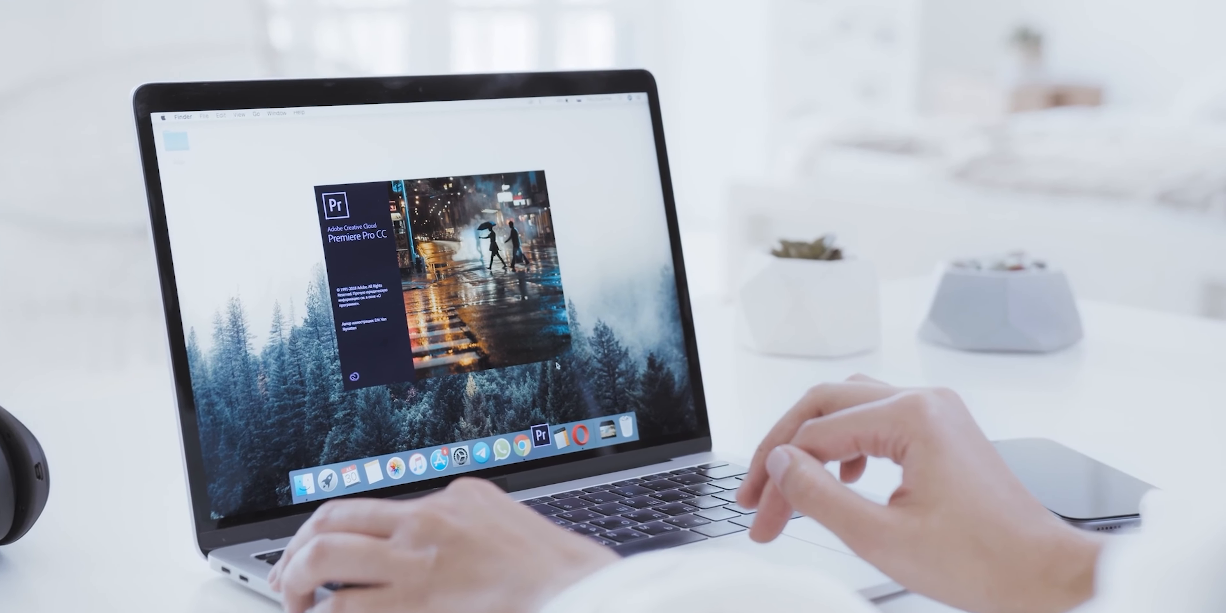